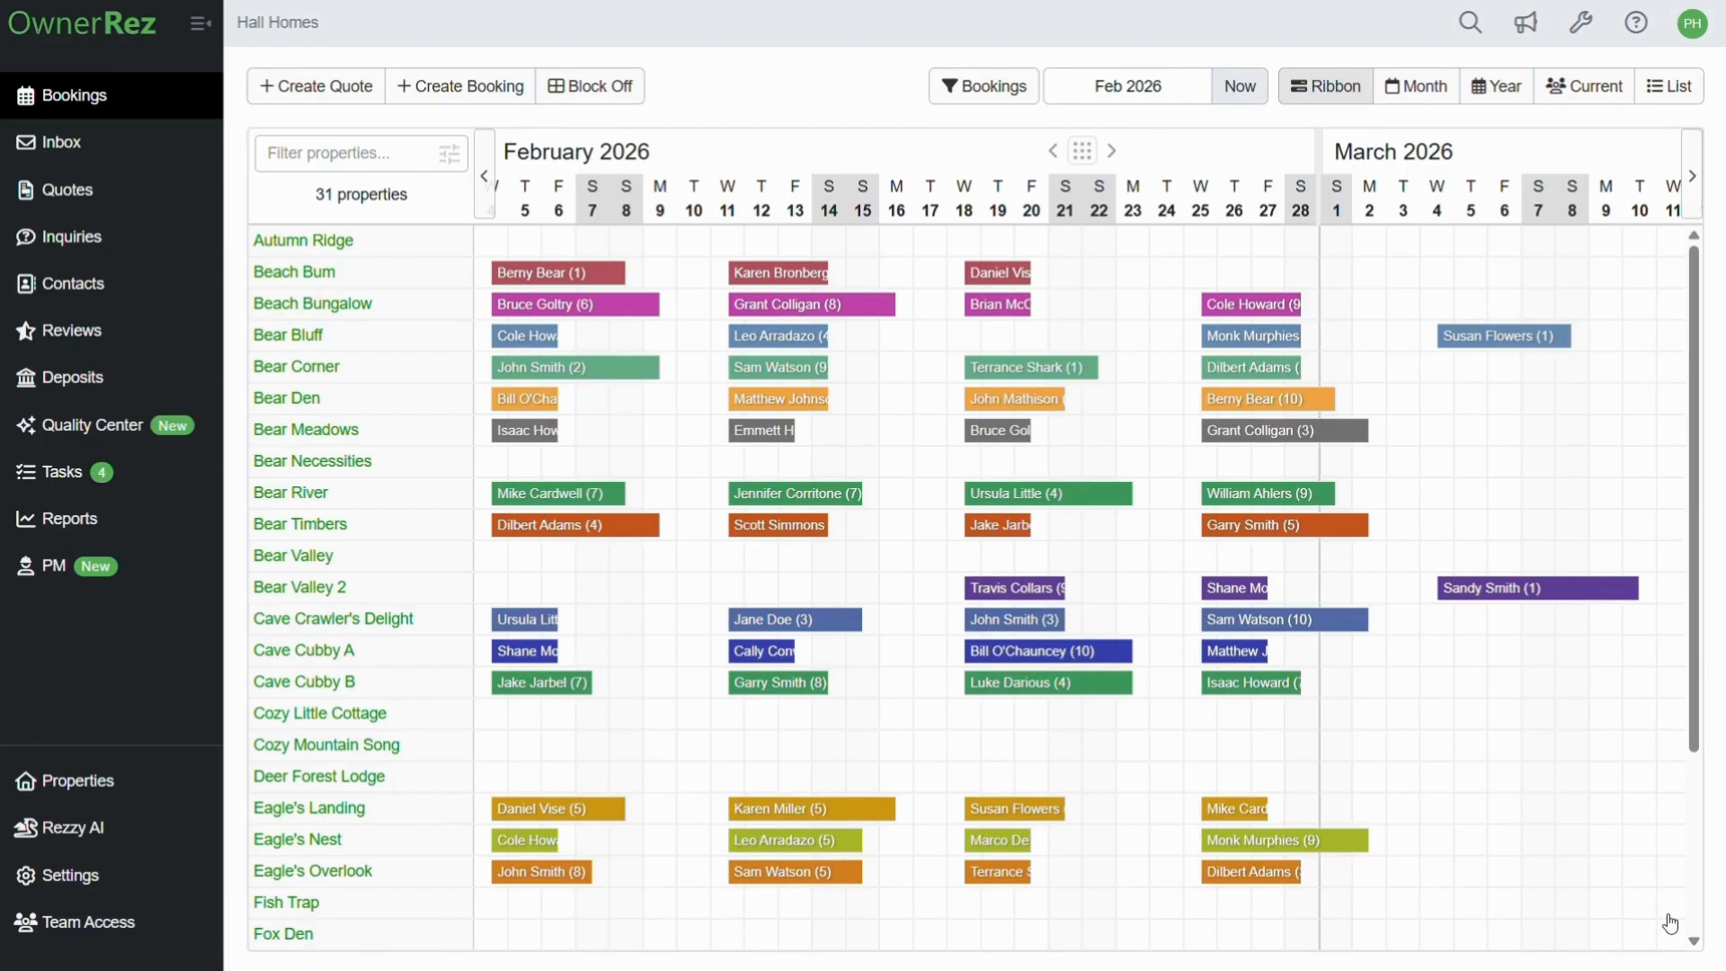
Step: Connect an existing Airbnb account as a channel integration and allow the requested access on Airbnb
left_click(109, 875)
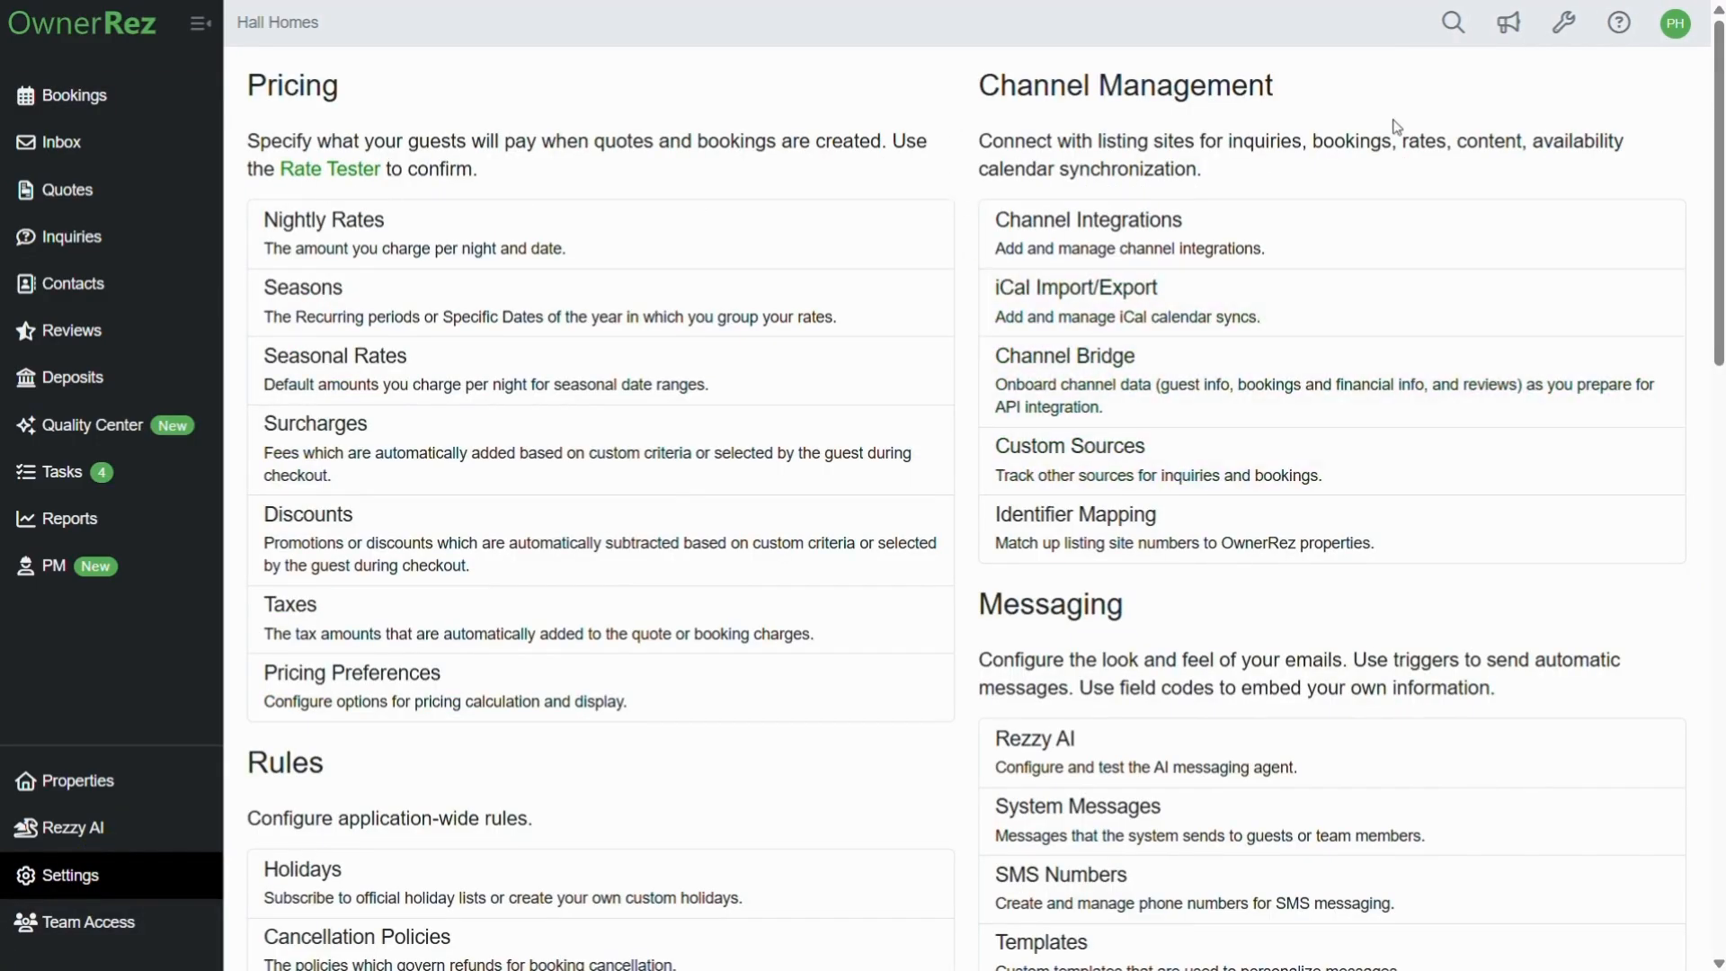
left_click(1131, 252)
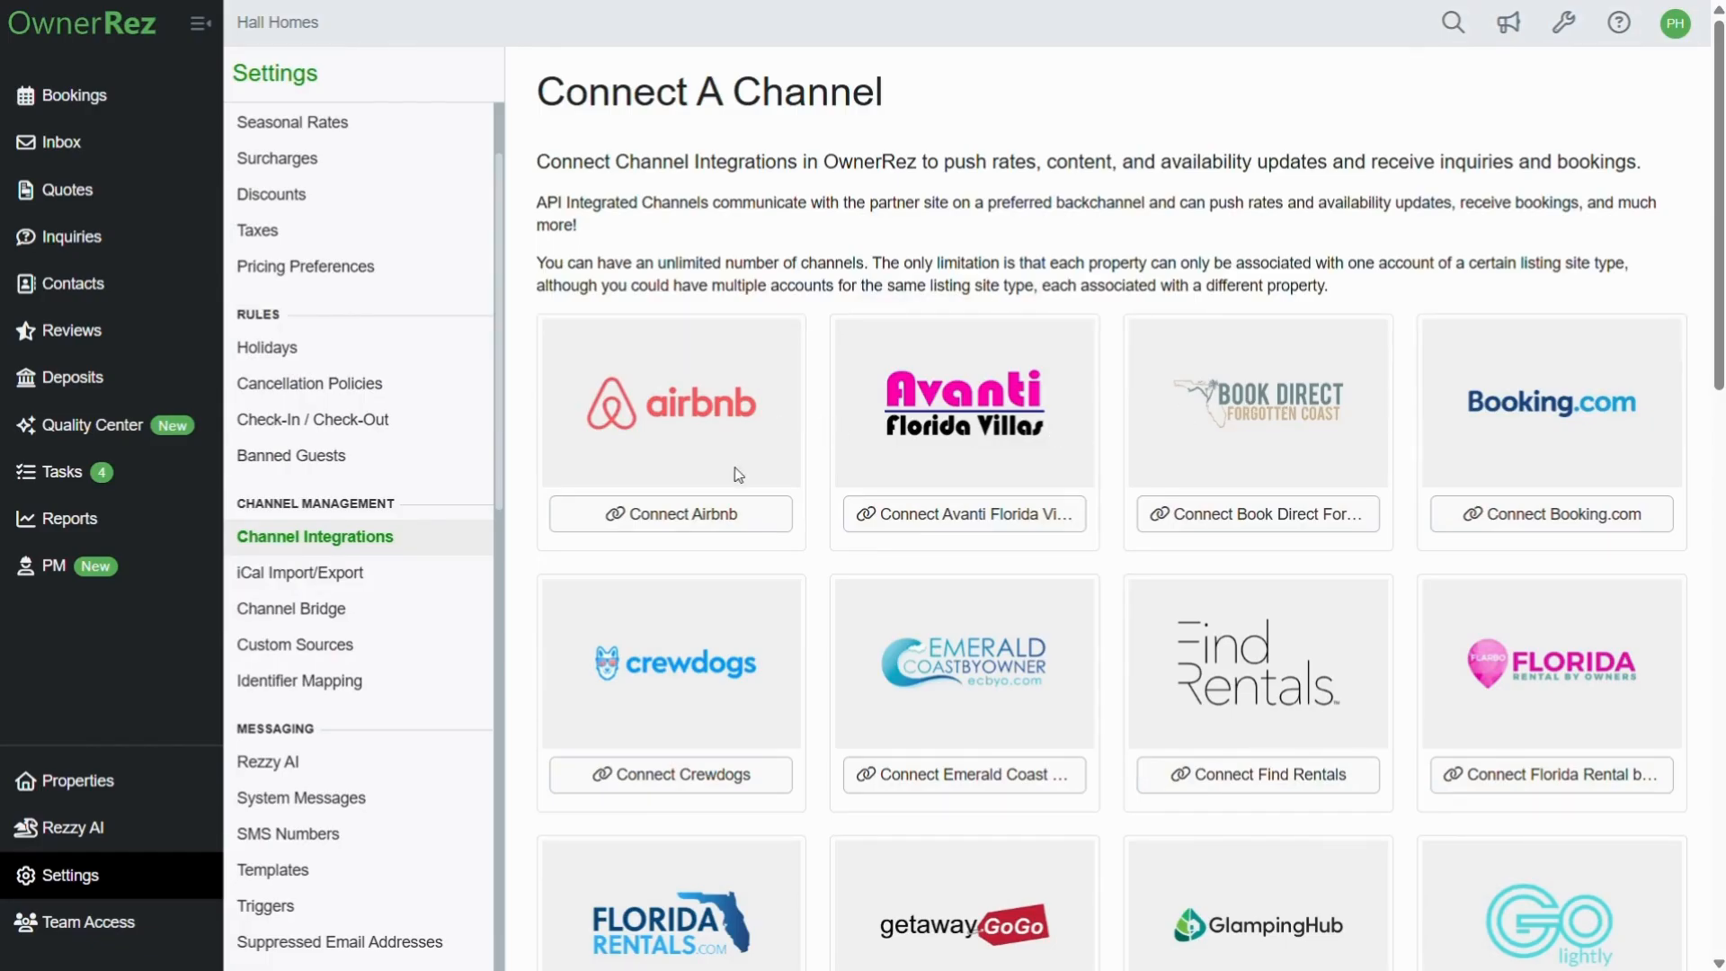
left_click(703, 510)
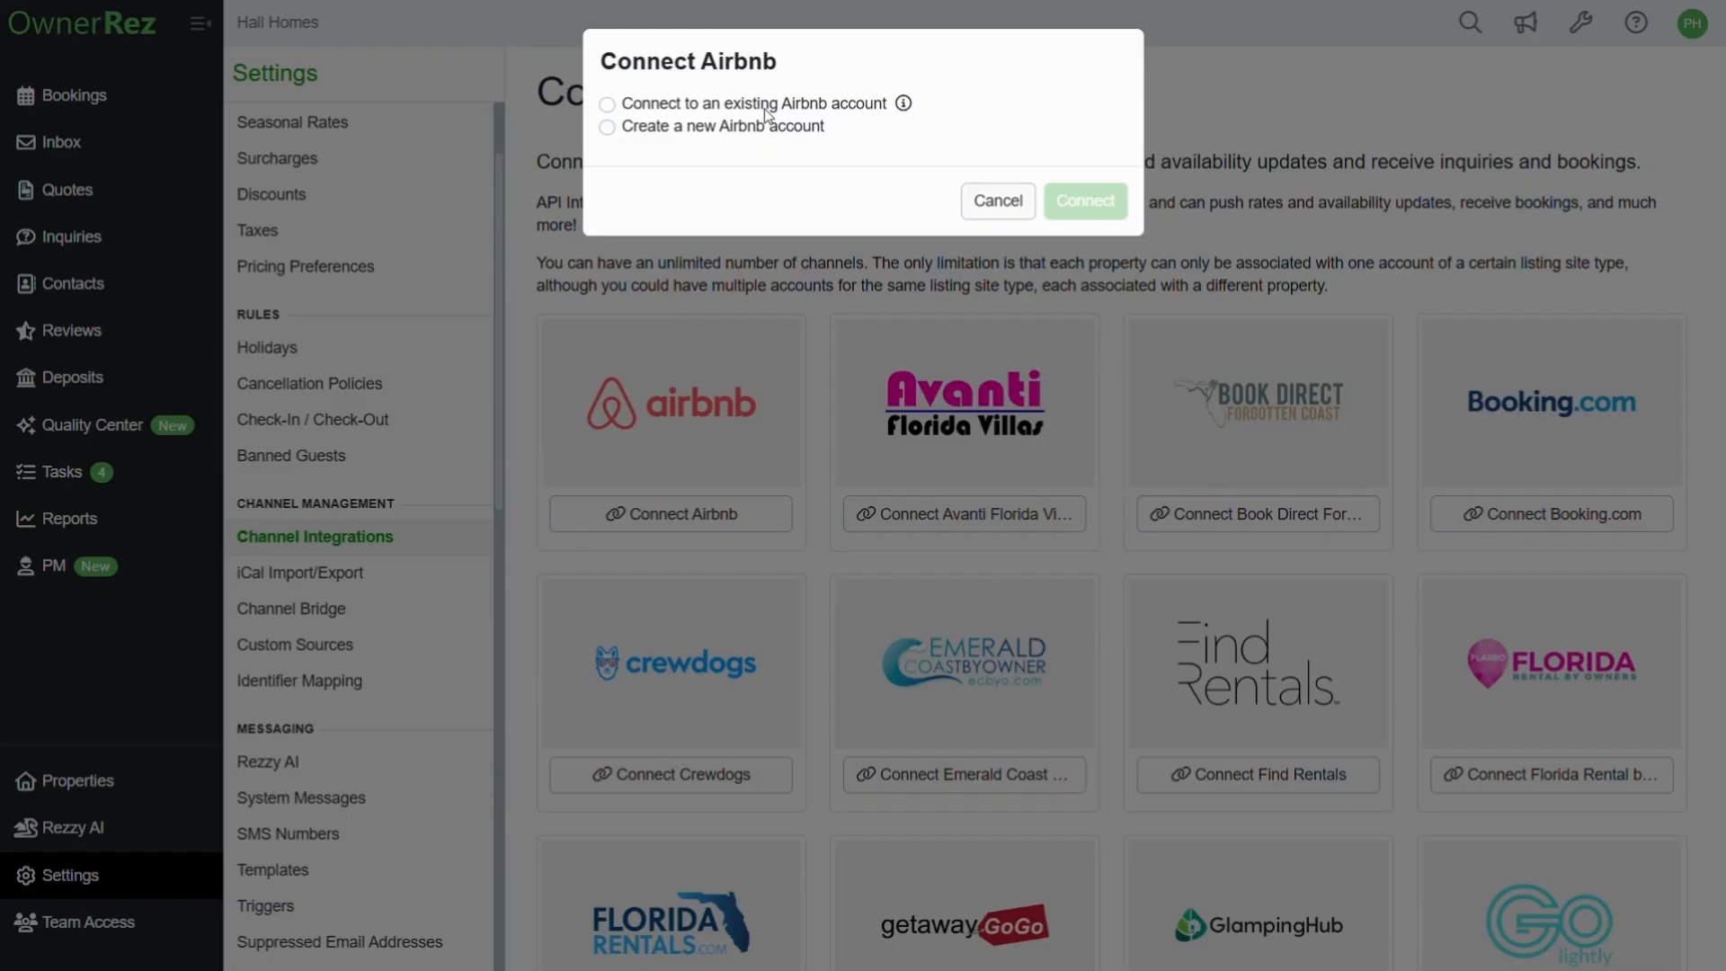
left_click(607, 105)
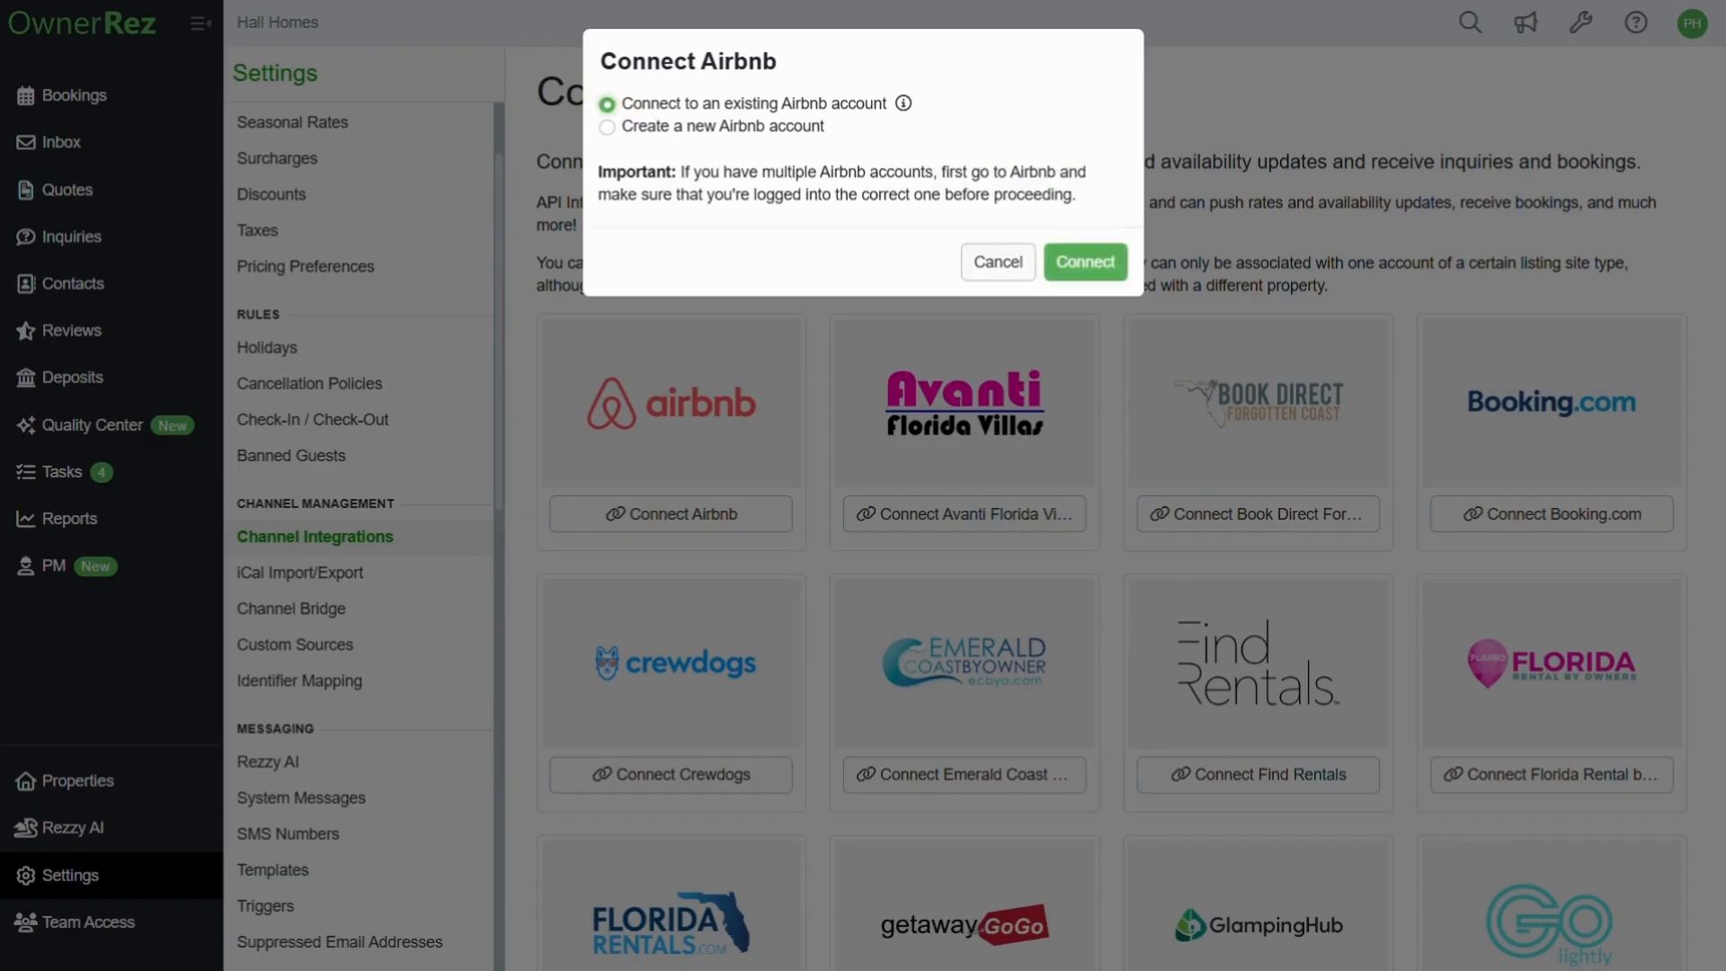
left_click(1083, 263)
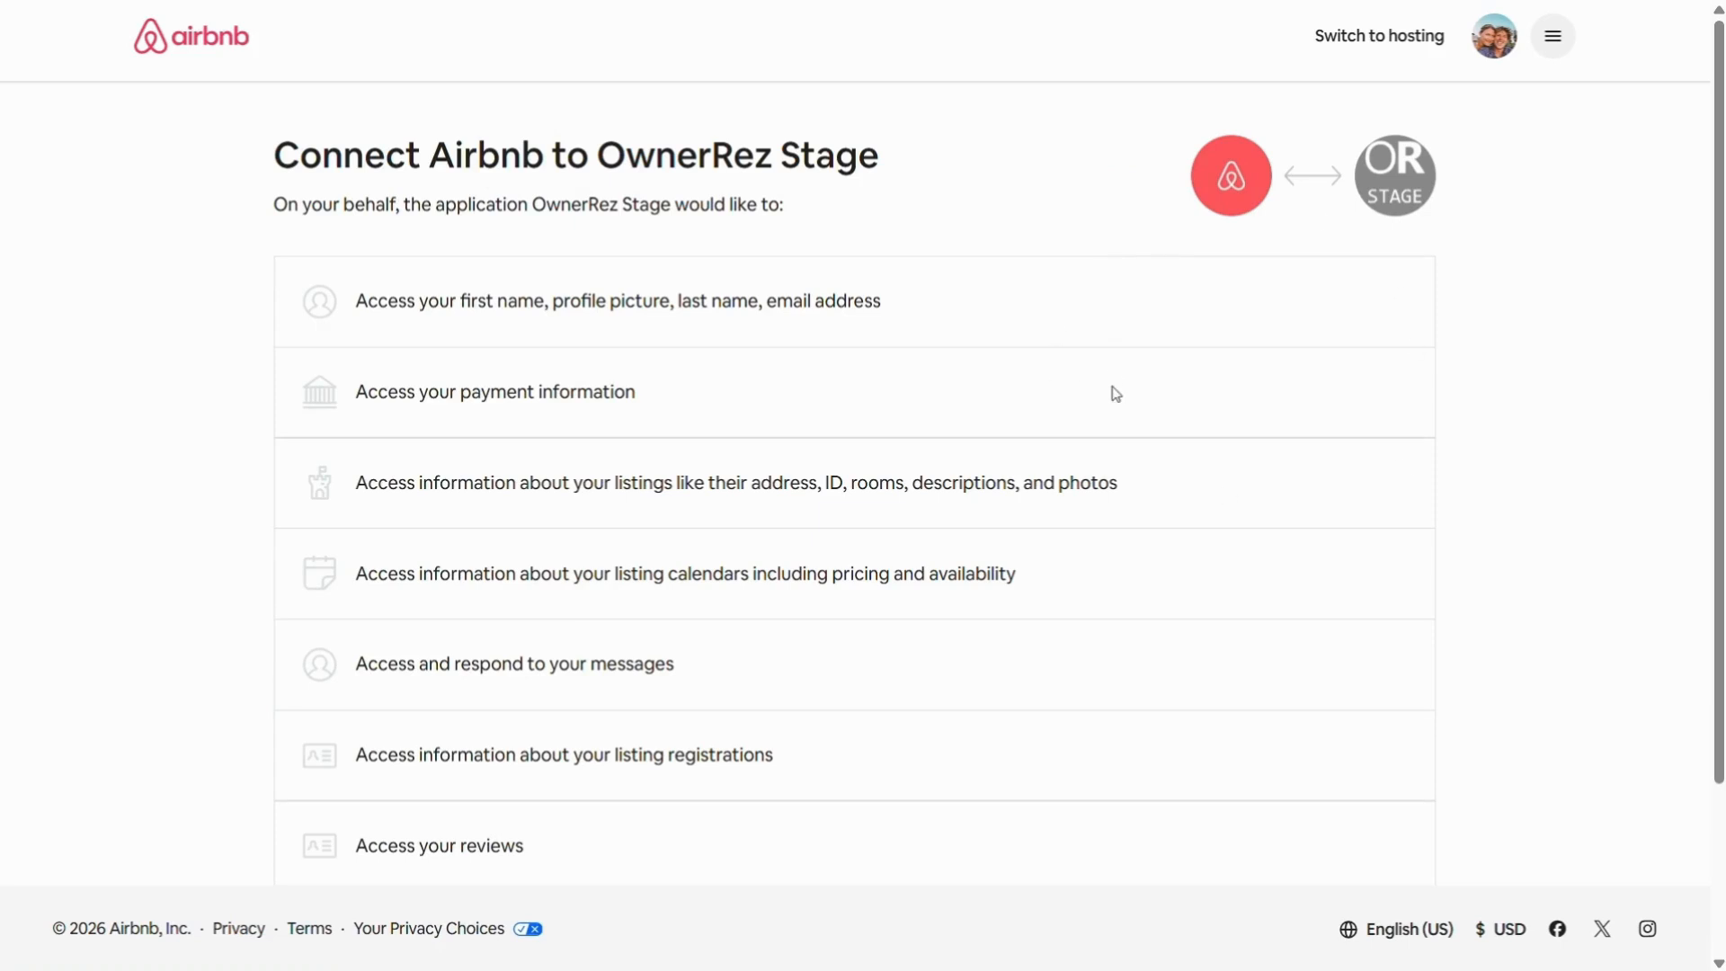
scroll(1114, 393, "down", 3)
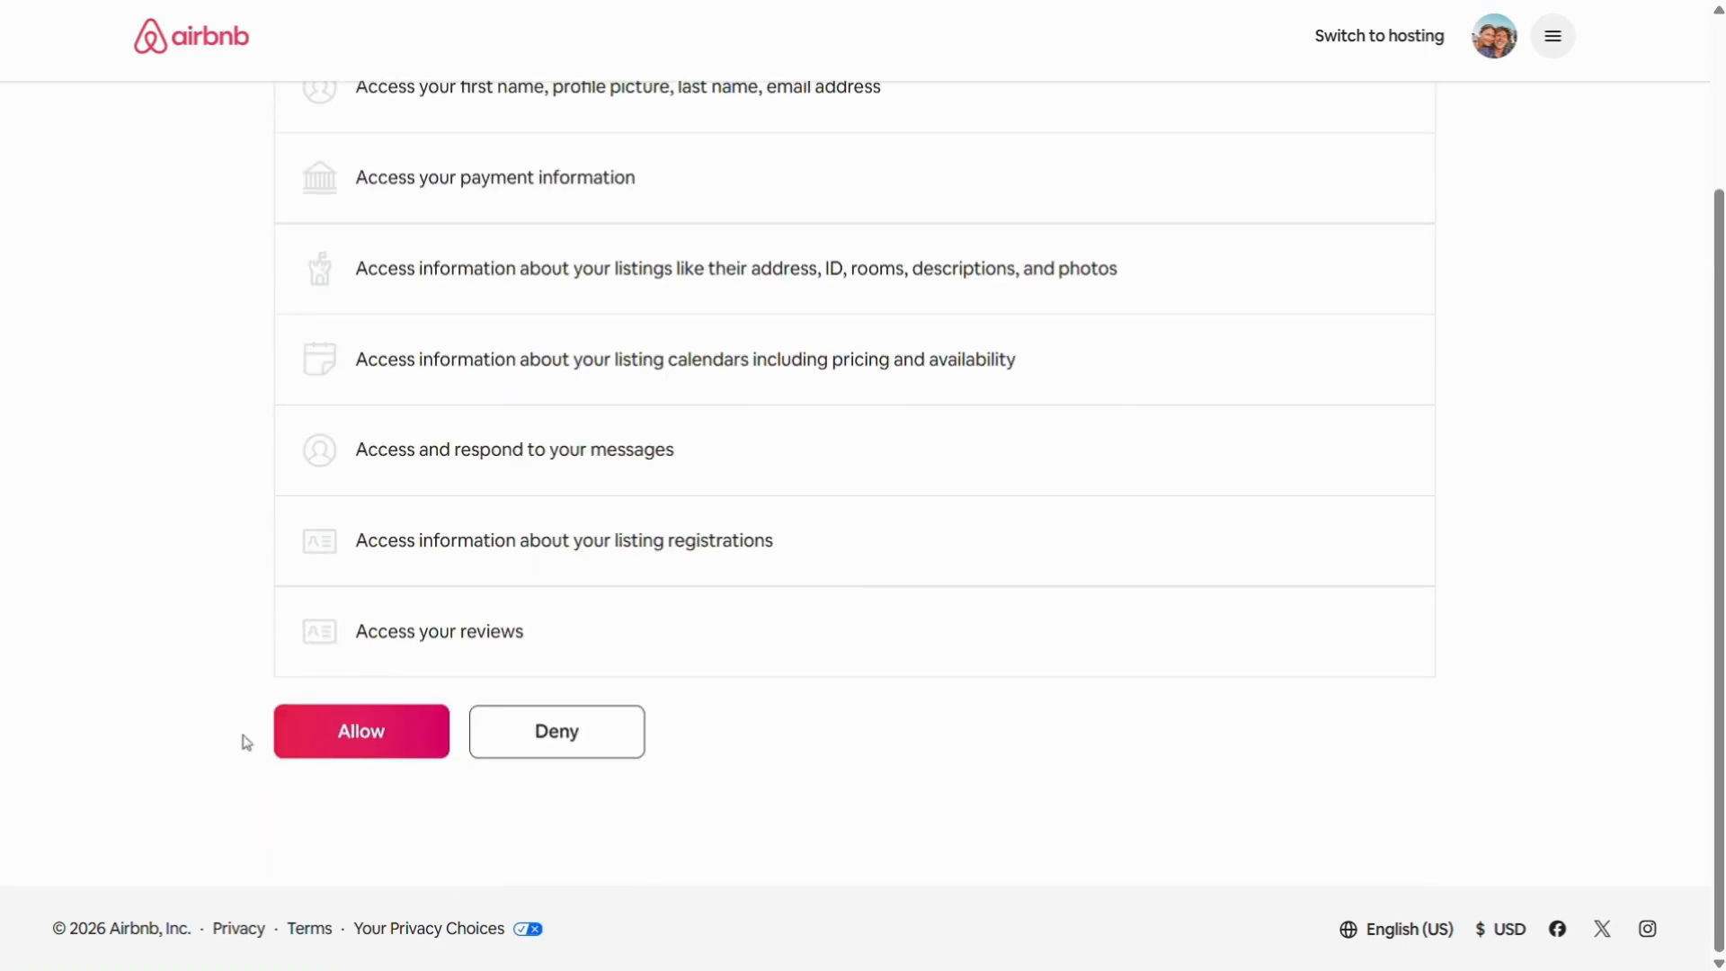
left_click(360, 735)
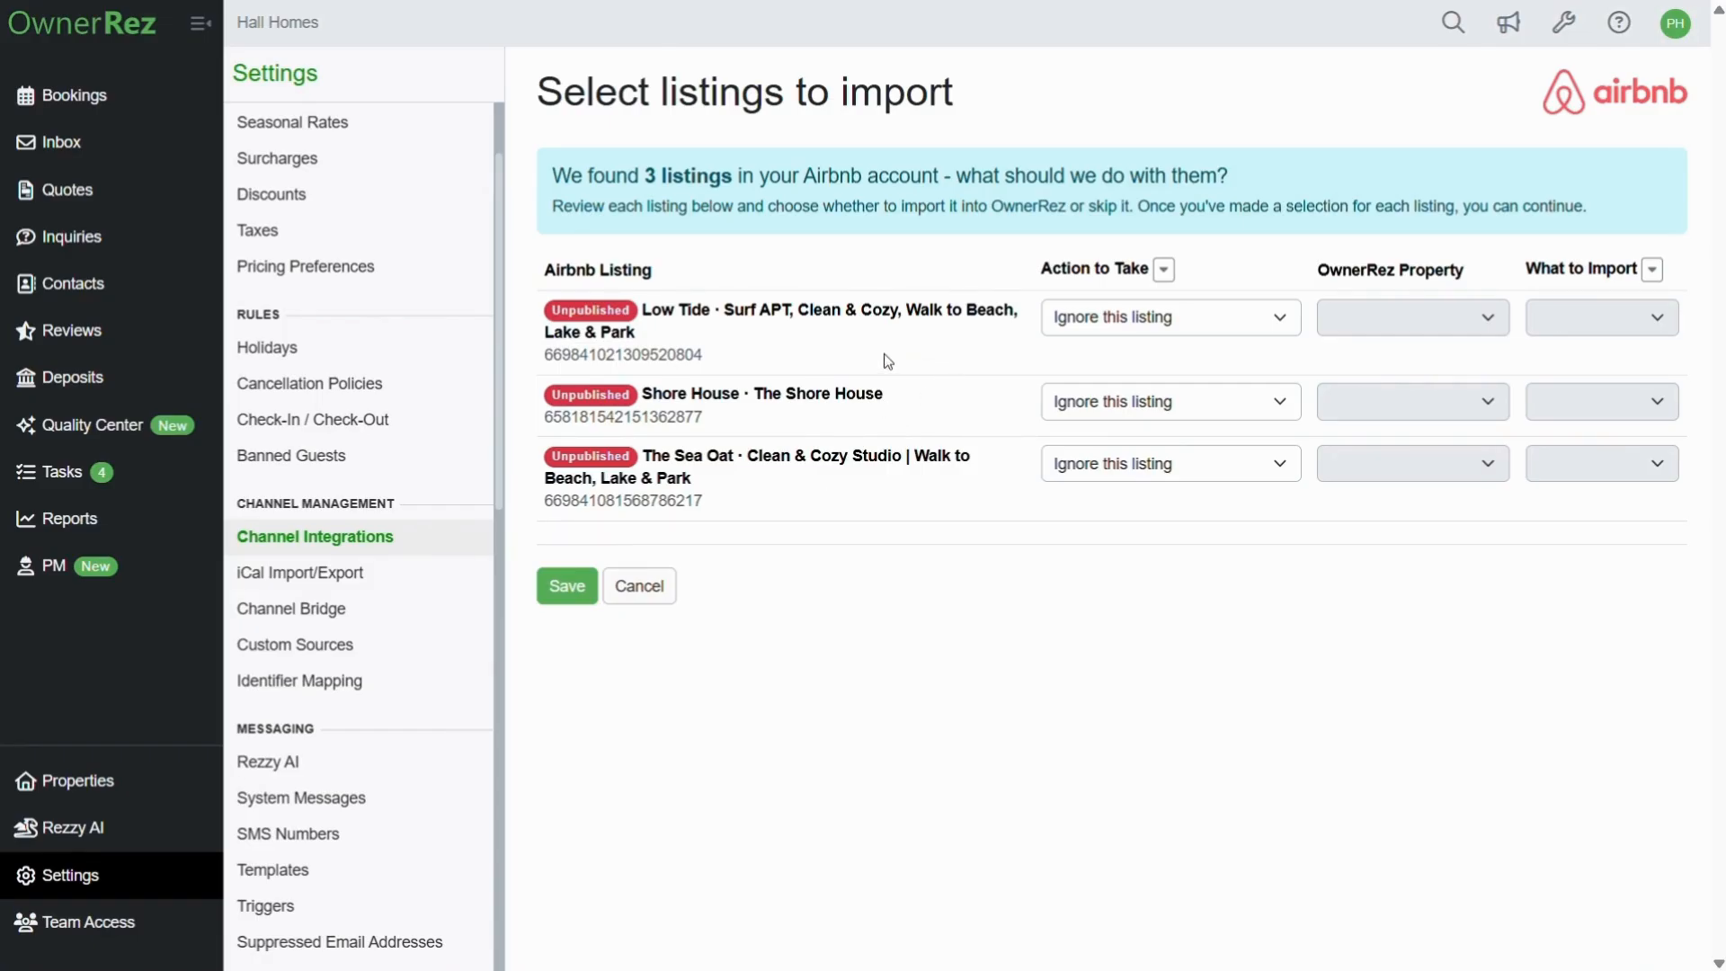
Step: Set the Low Tide Airbnb listing to import into the existing OwnerRez property Low Tide
left_click(1066, 329)
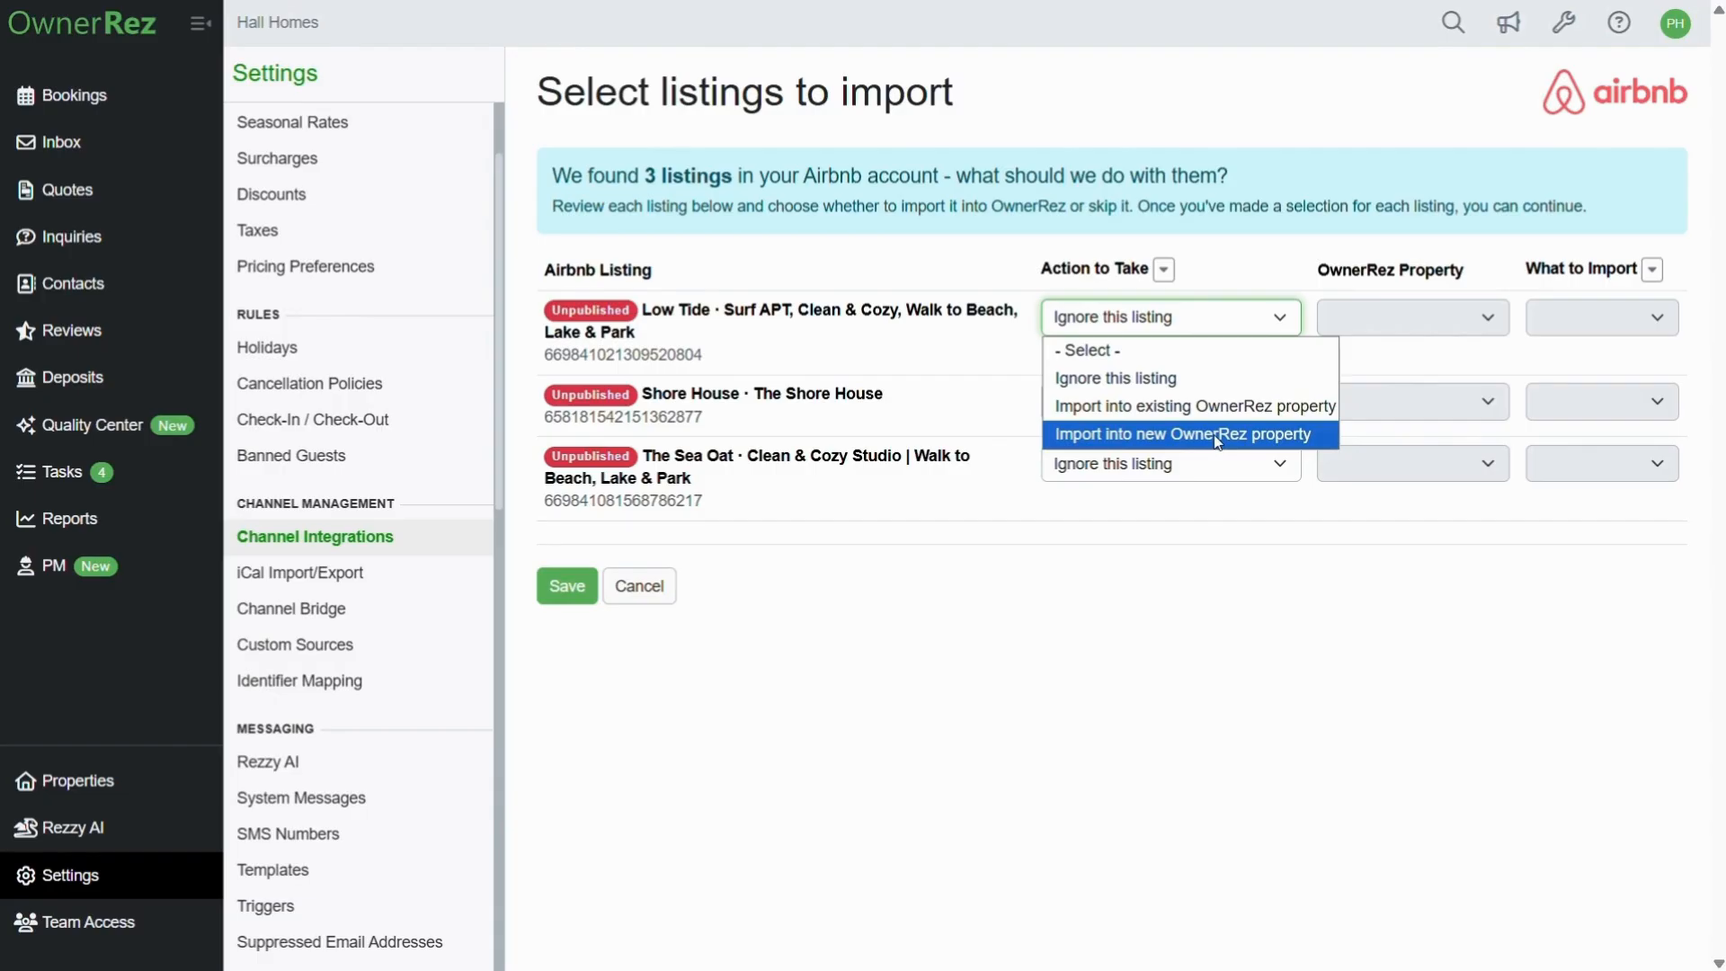
left_click(1132, 378)
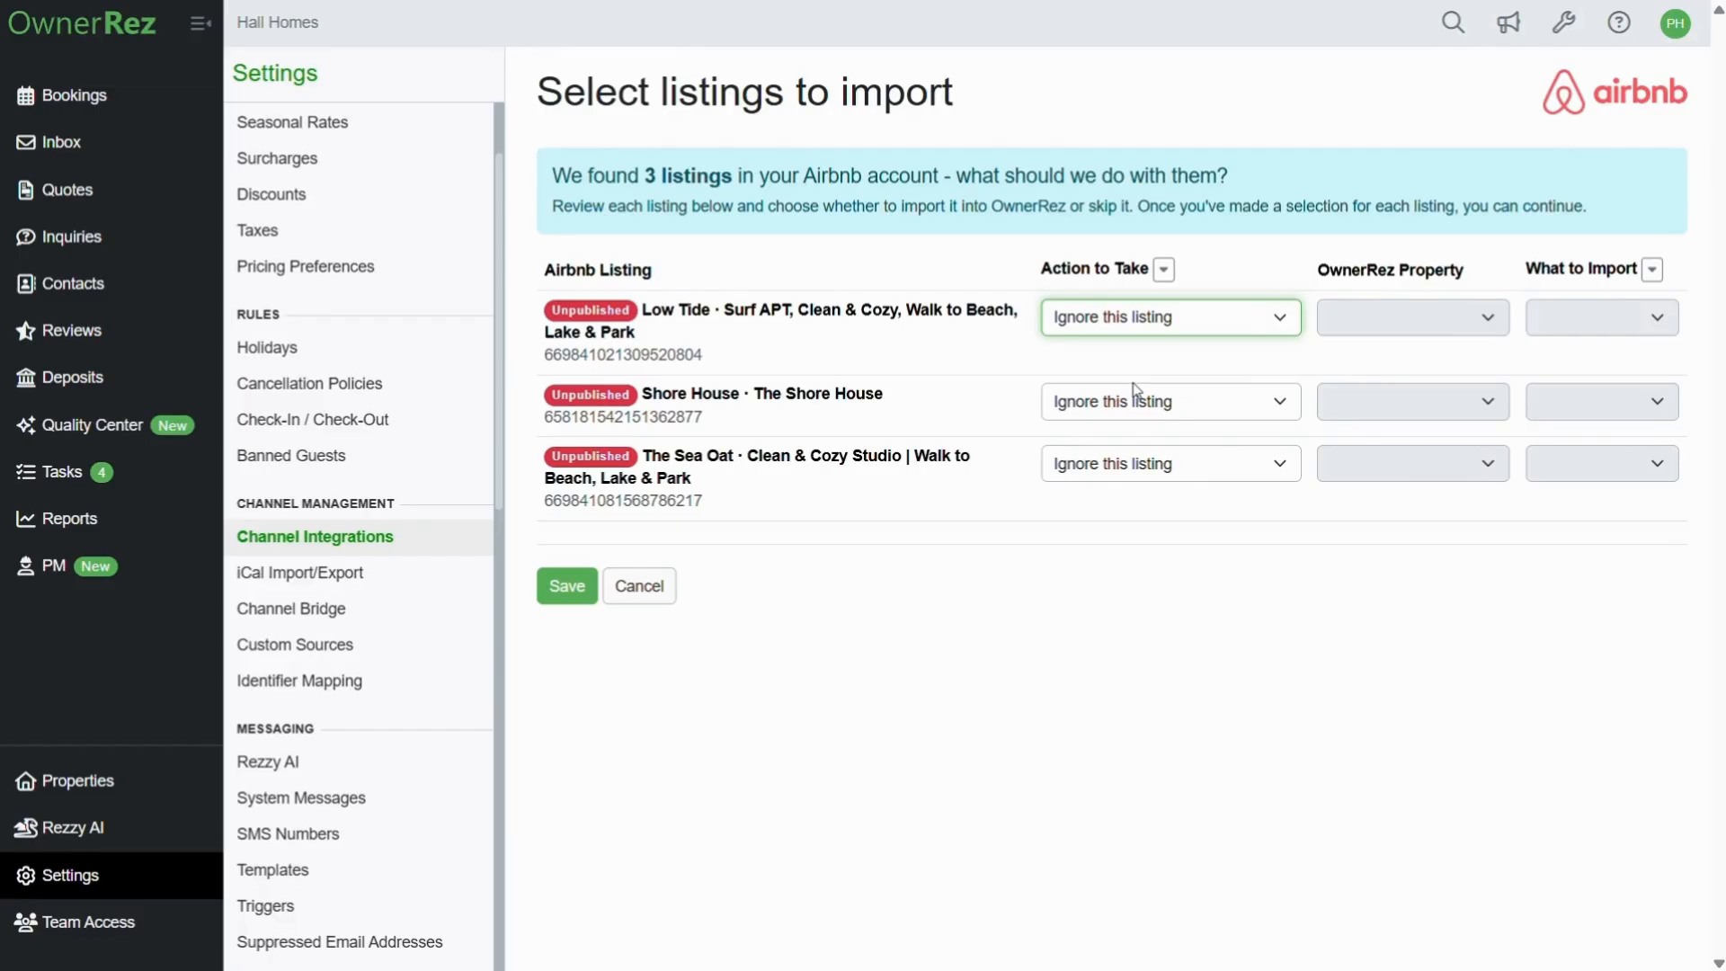
left_click(1090, 319)
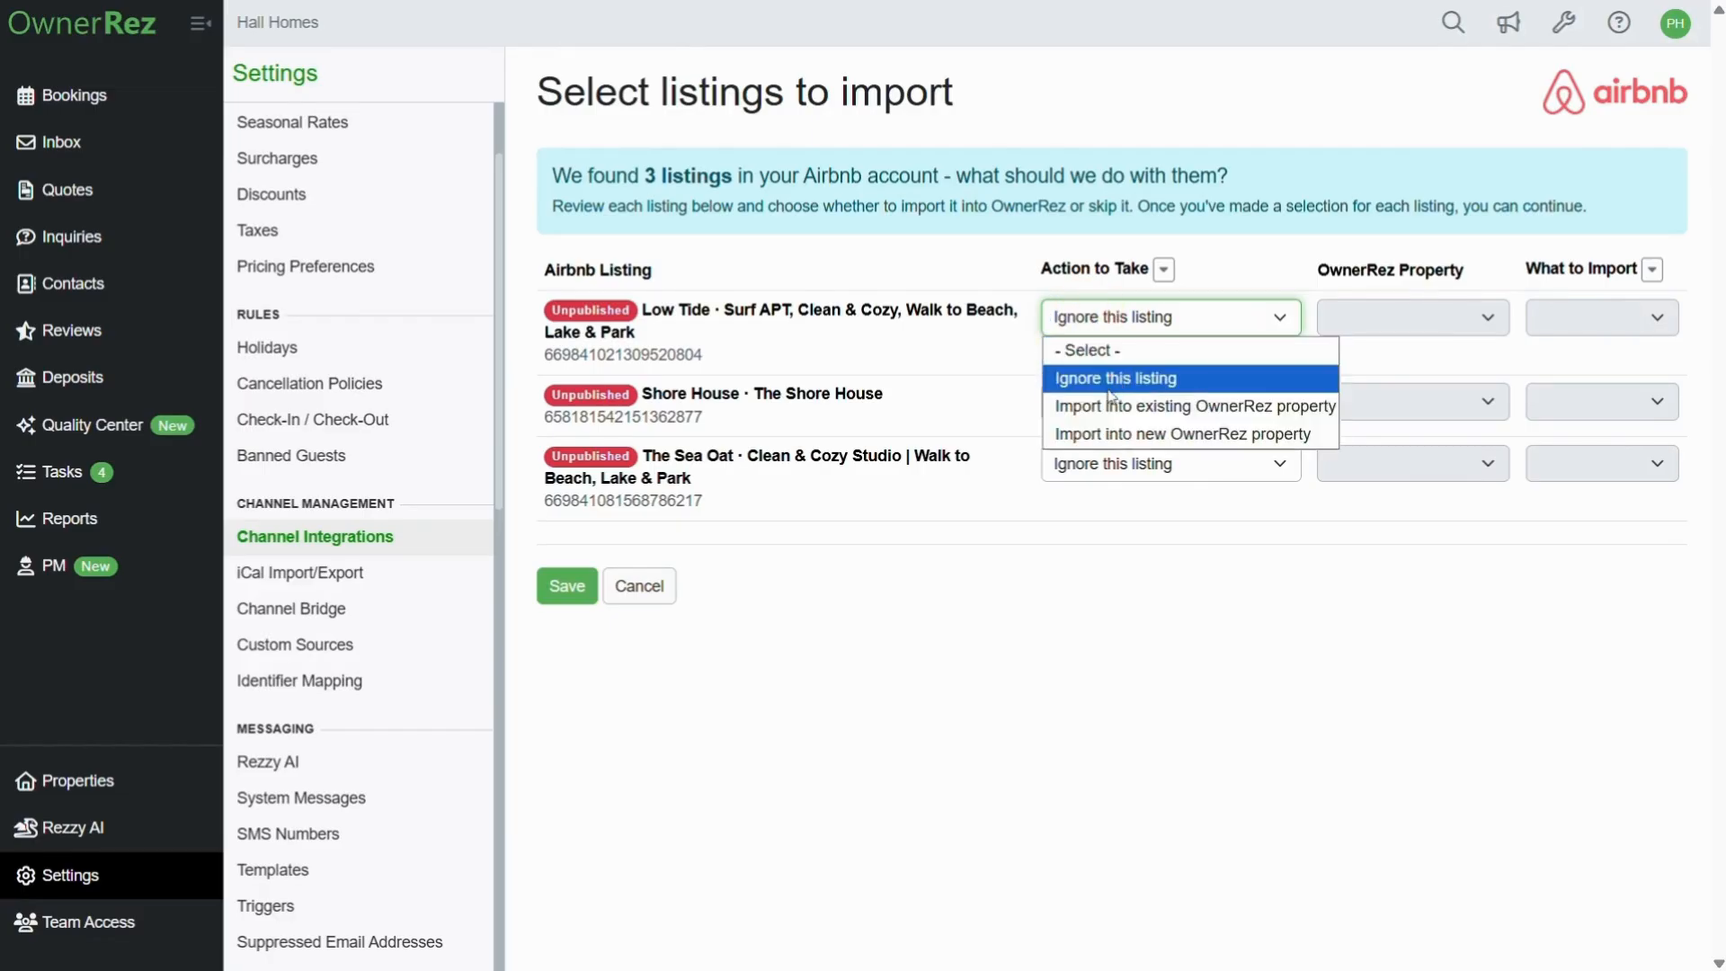
left_click(1145, 407)
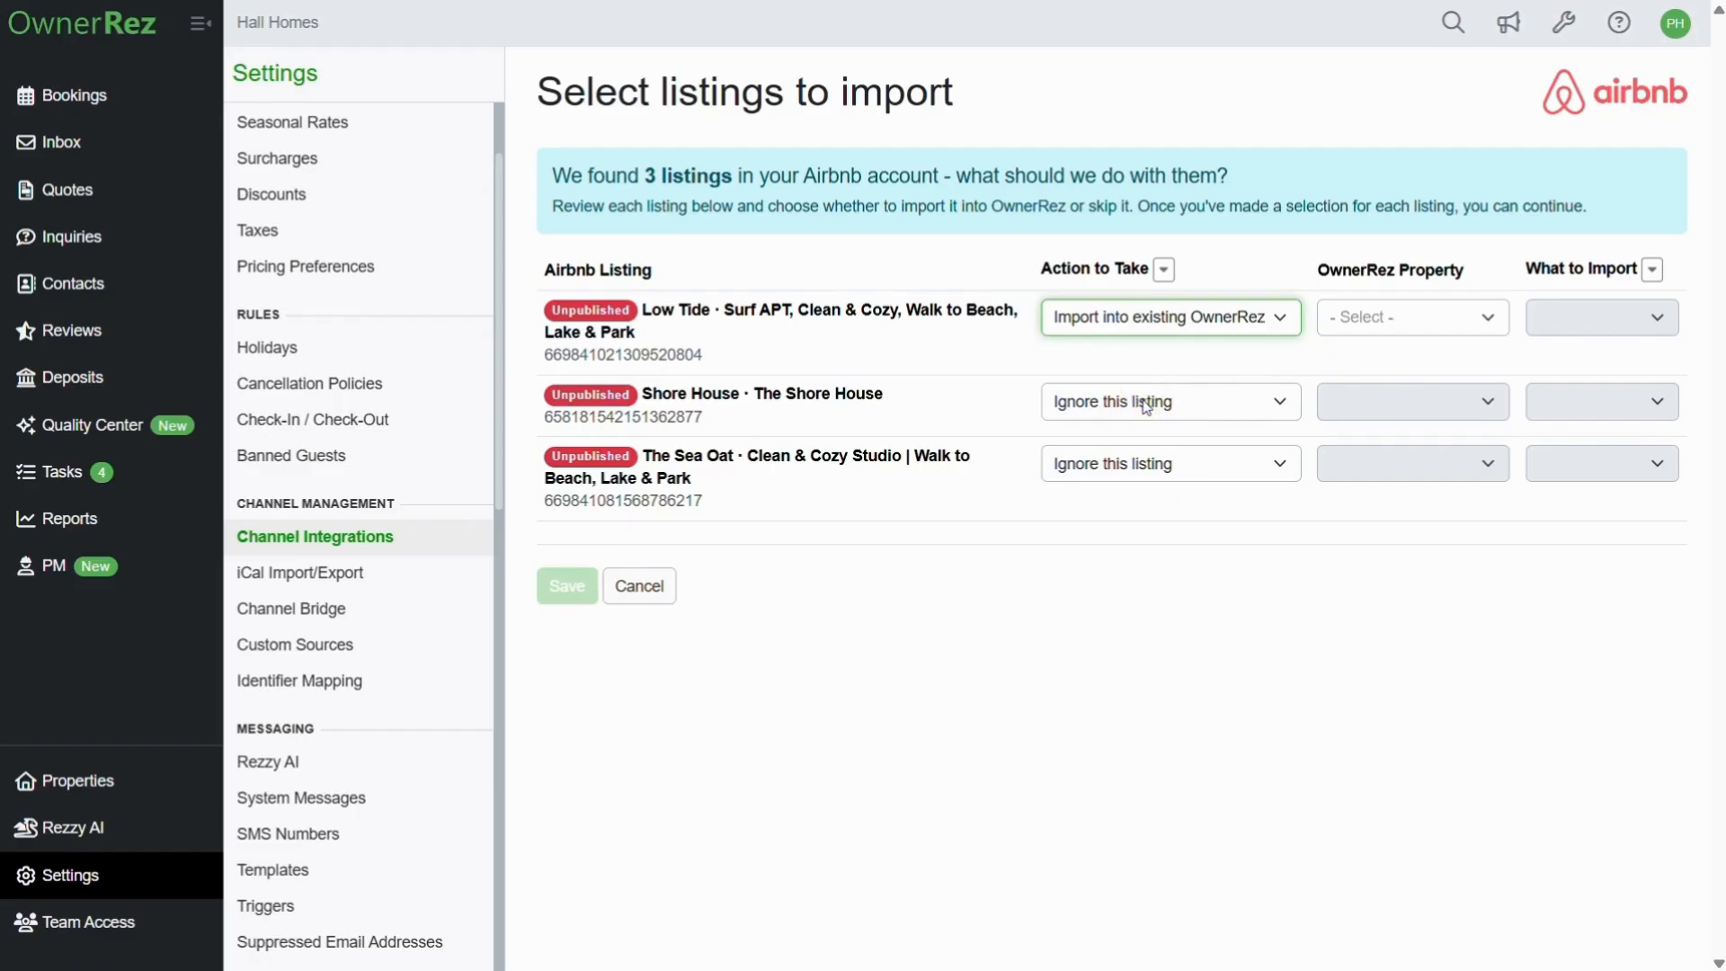
left_click(1346, 322)
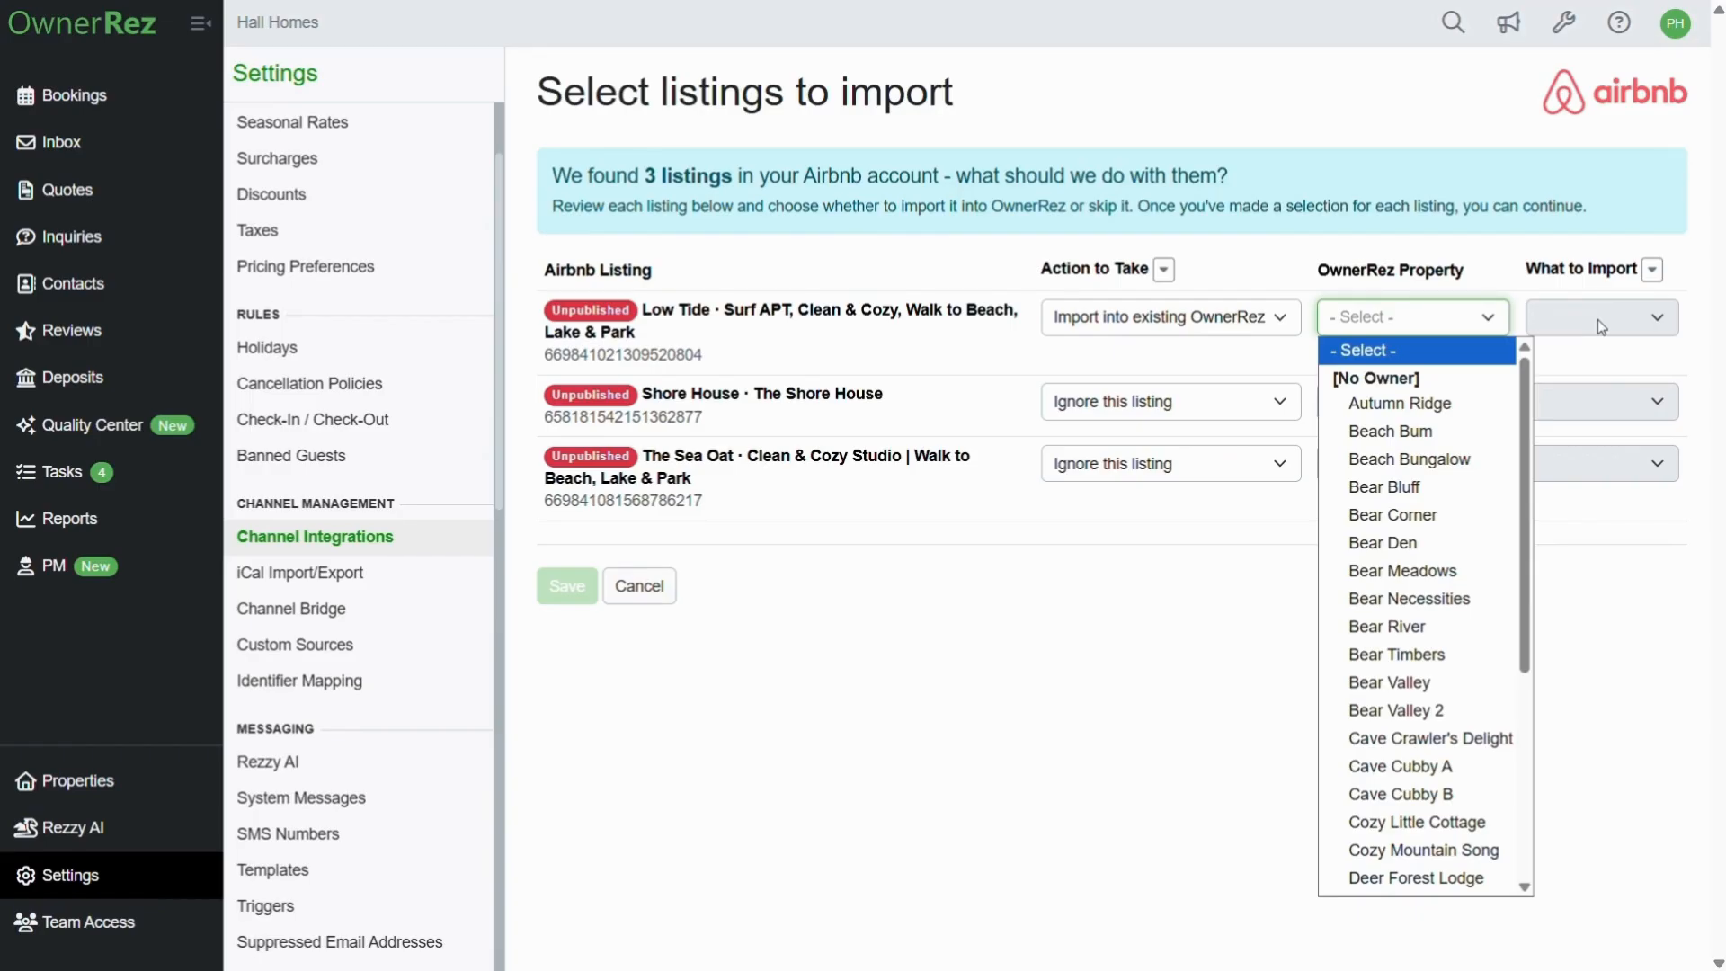
scroll(1456, 566, "down", 4)
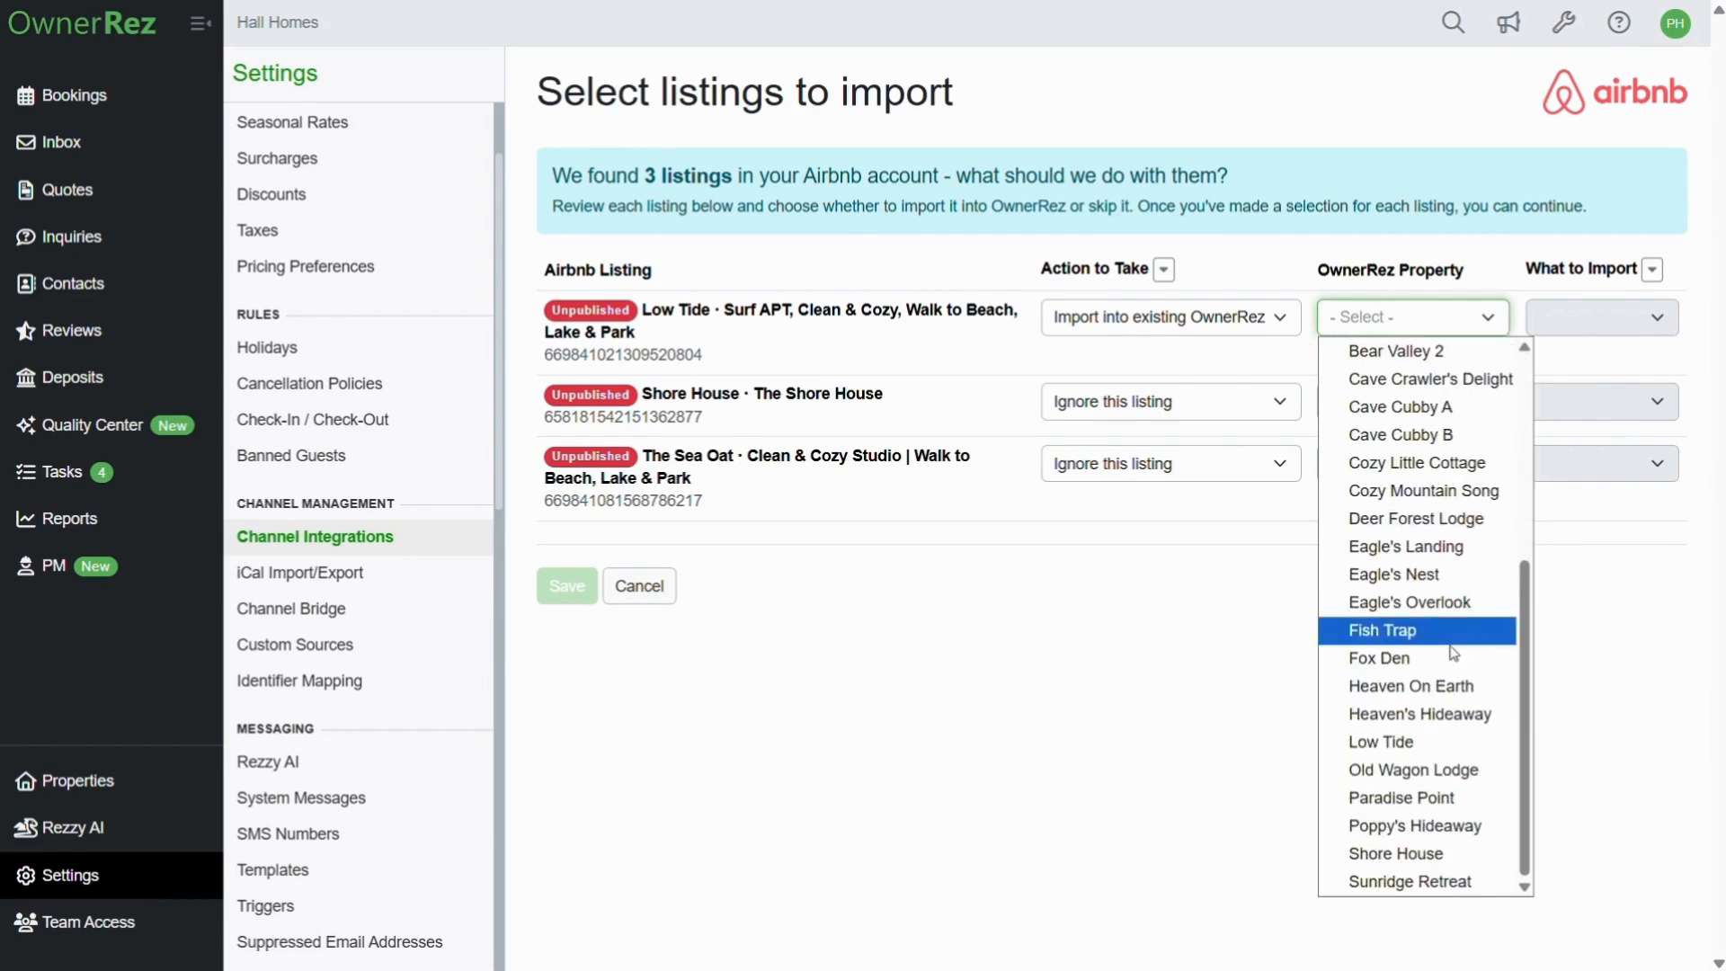
left_click(1432, 746)
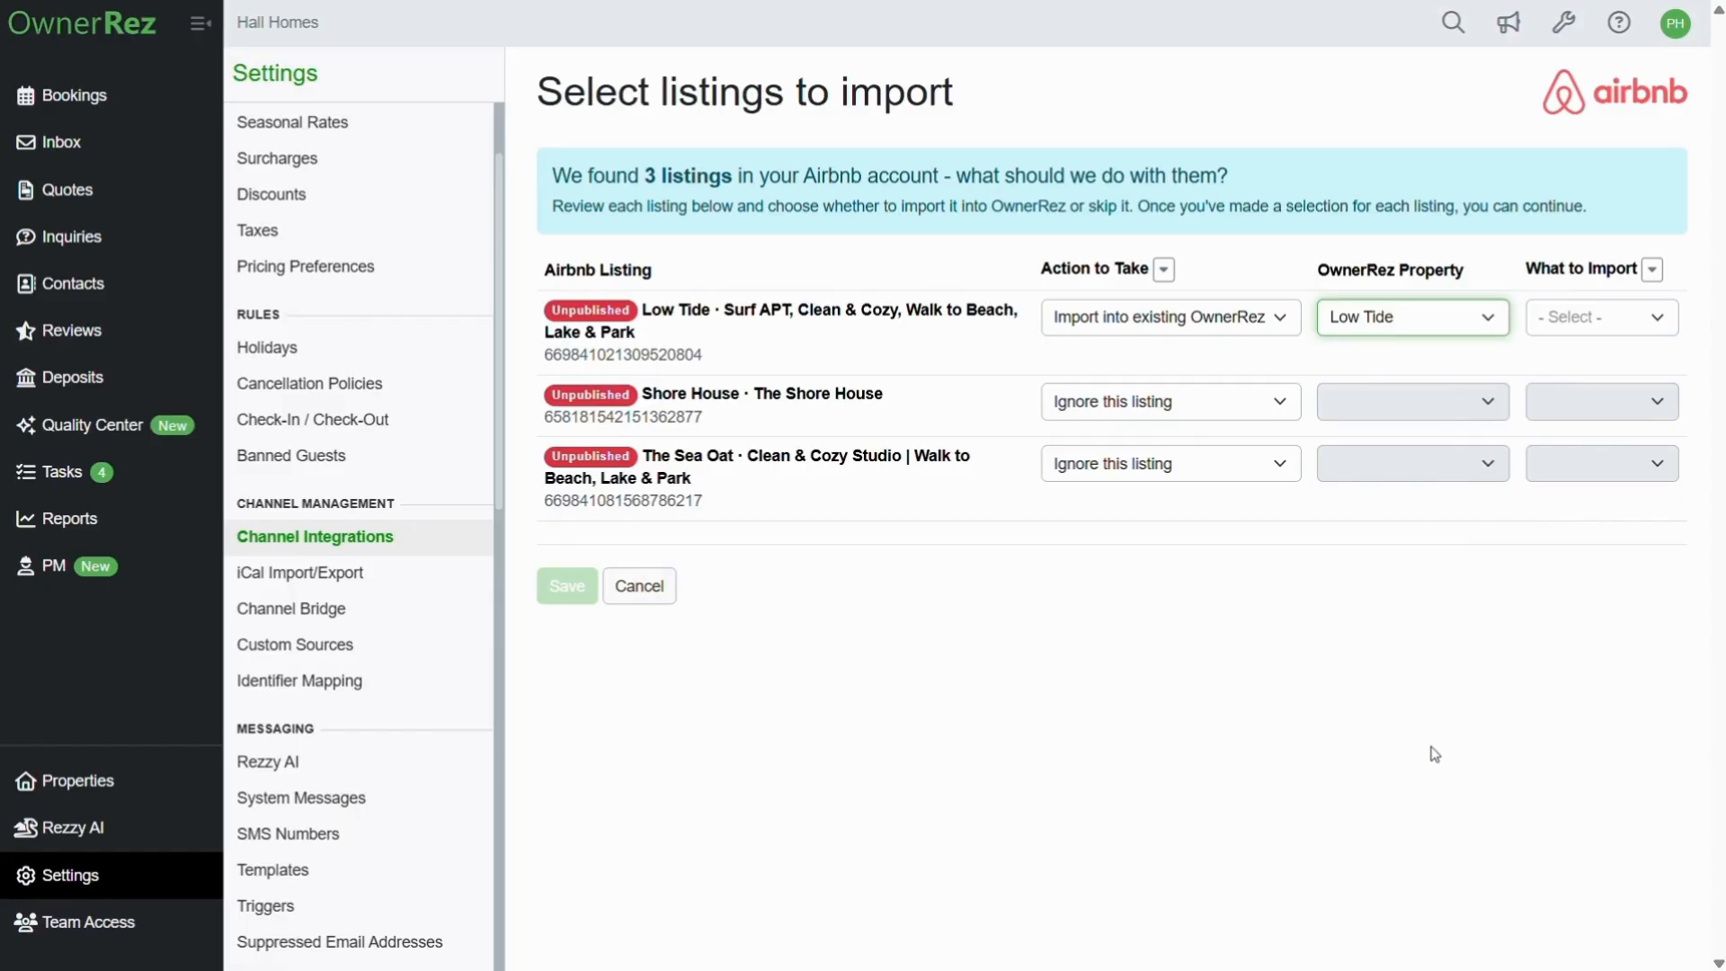
left_click(1579, 322)
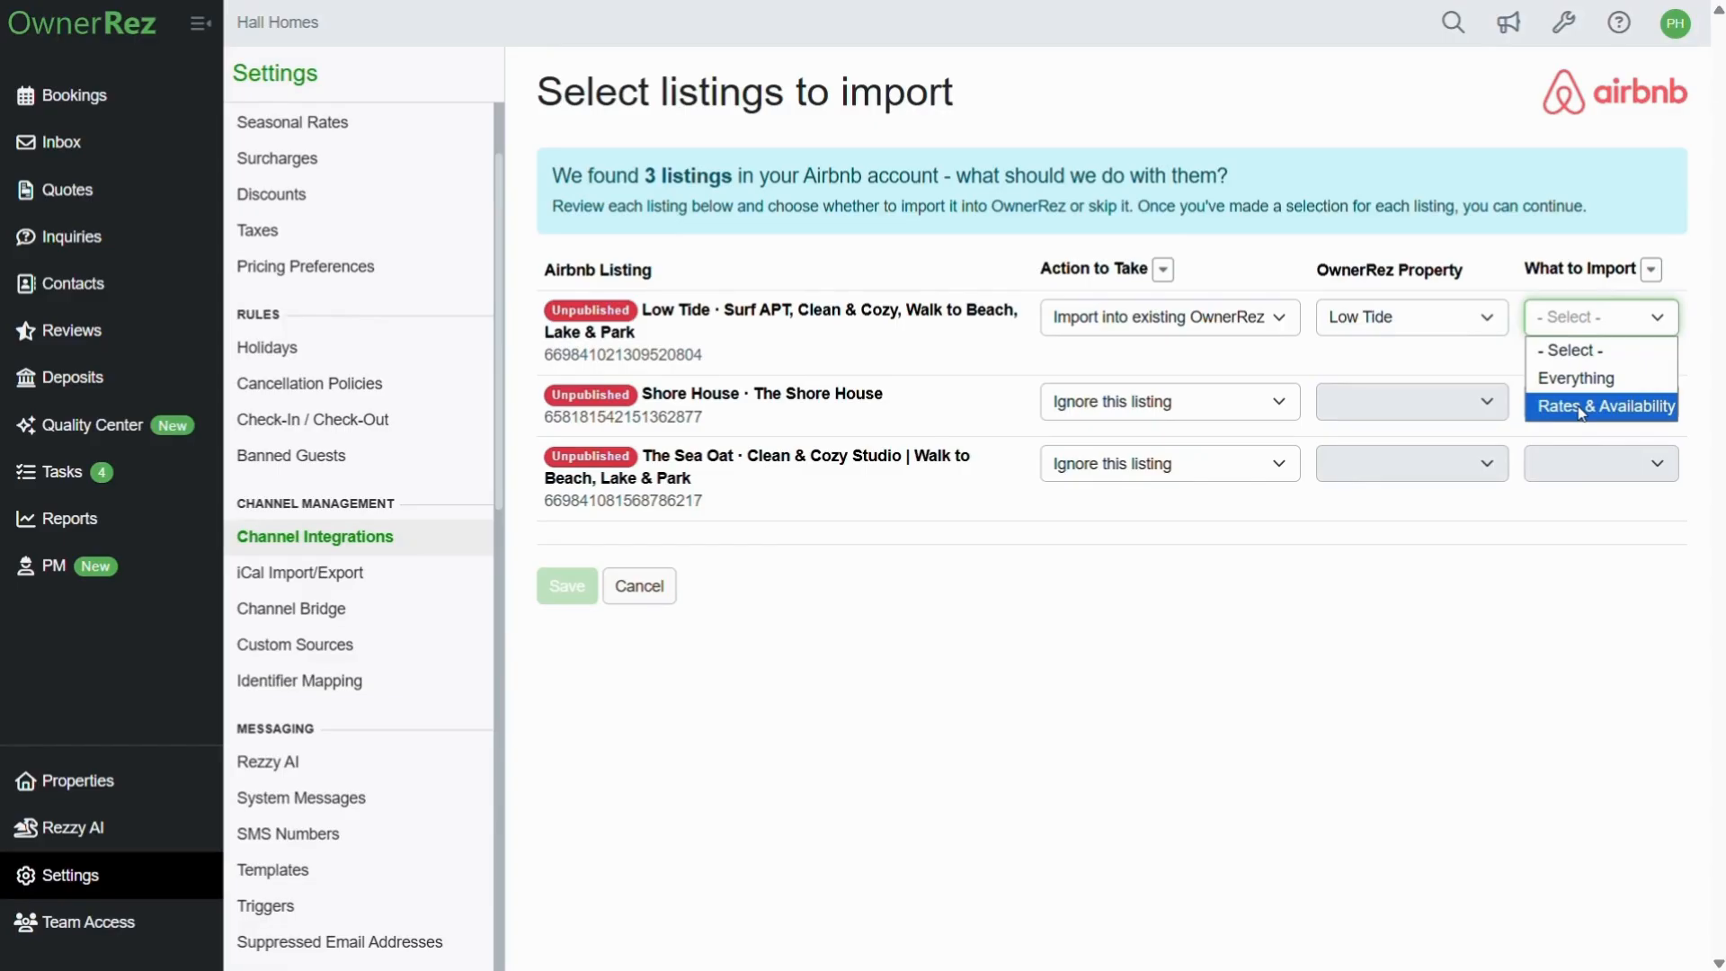
Step: Set the Shore House Airbnb listing to import into a new OwnerRez property
left_click(1152, 415)
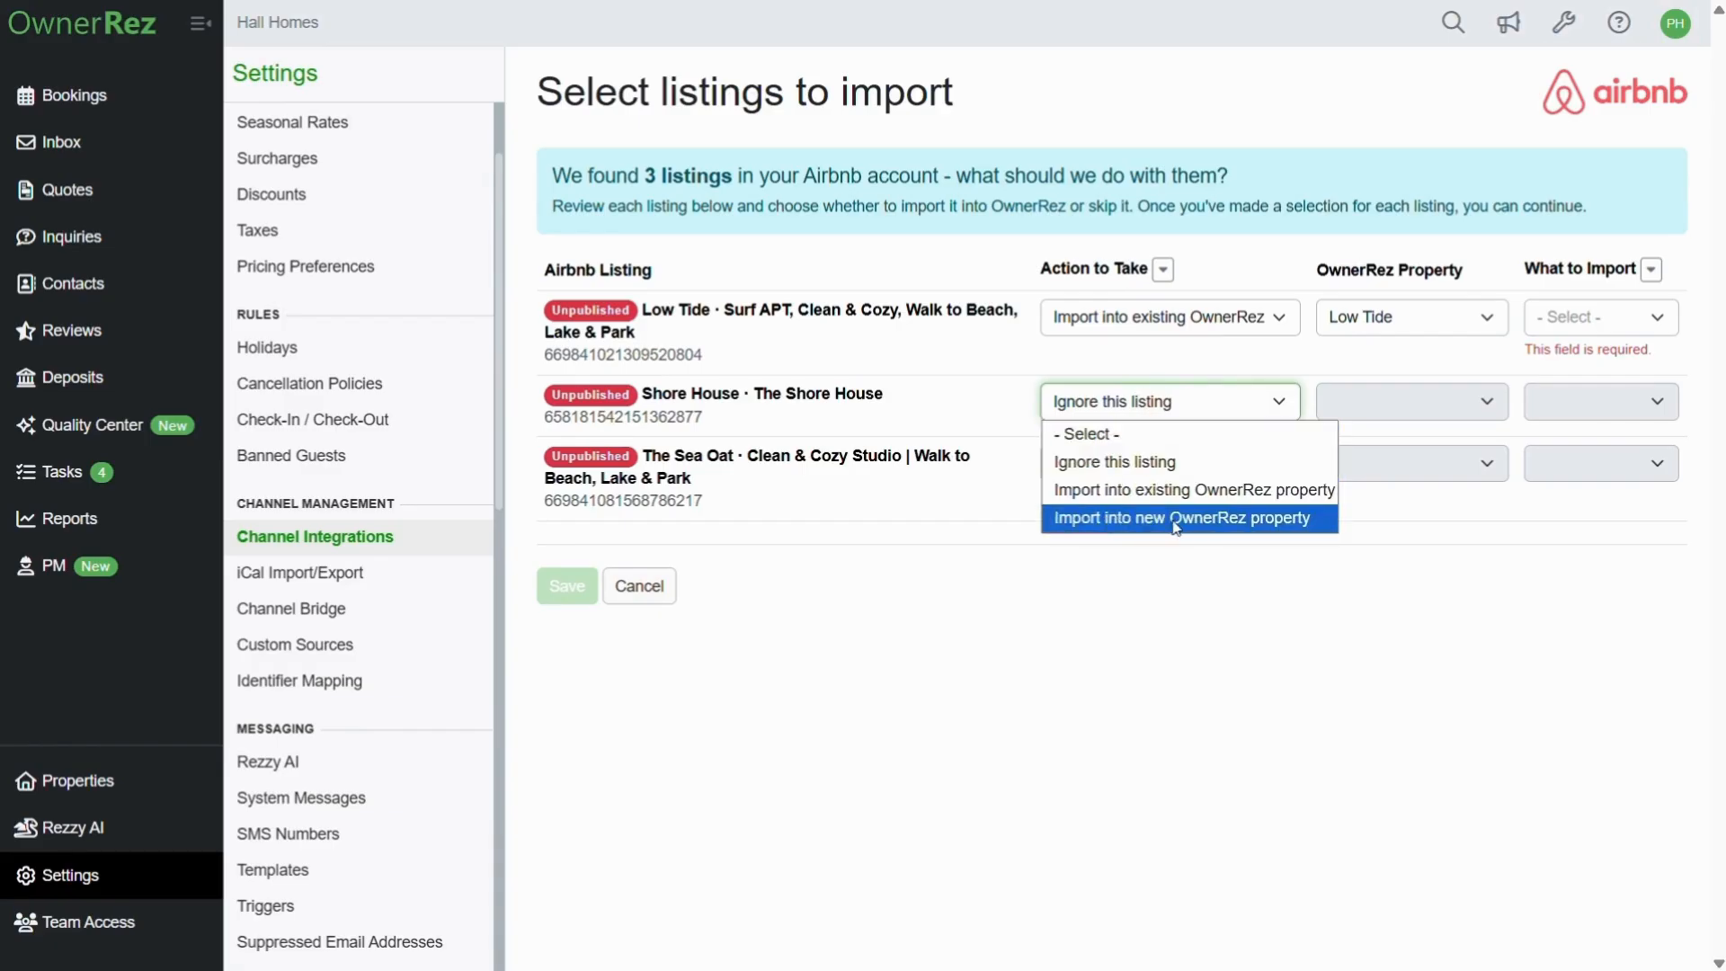
left_click(1205, 526)
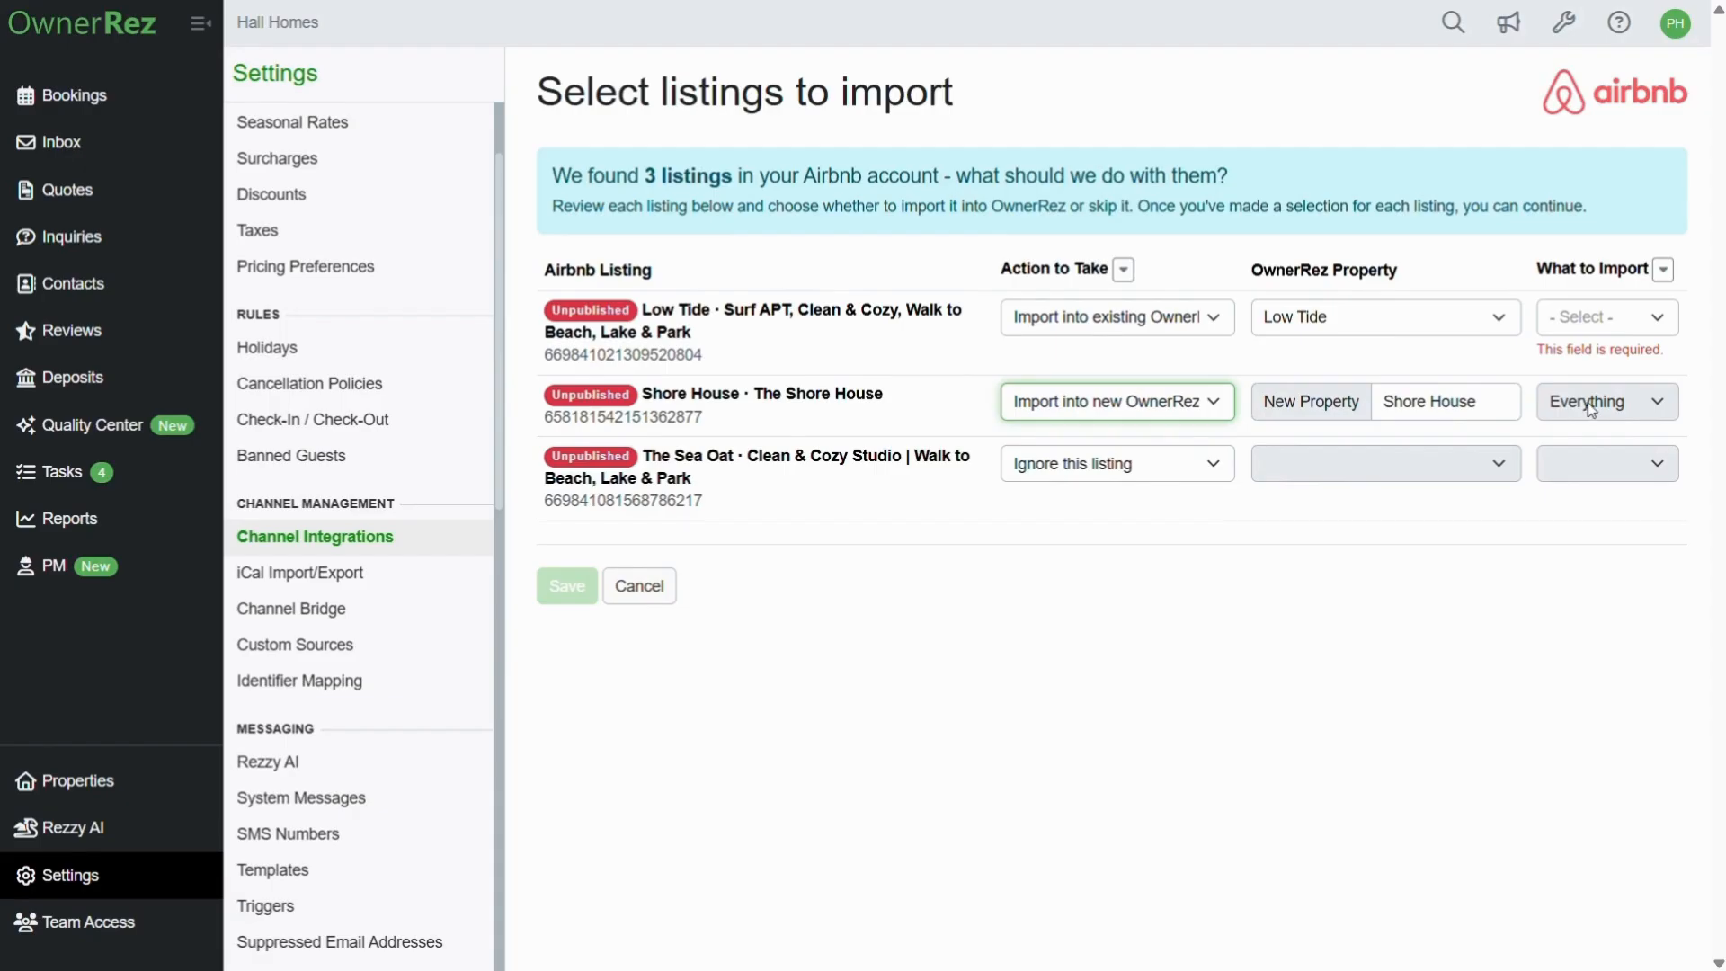
left_click(1613, 415)
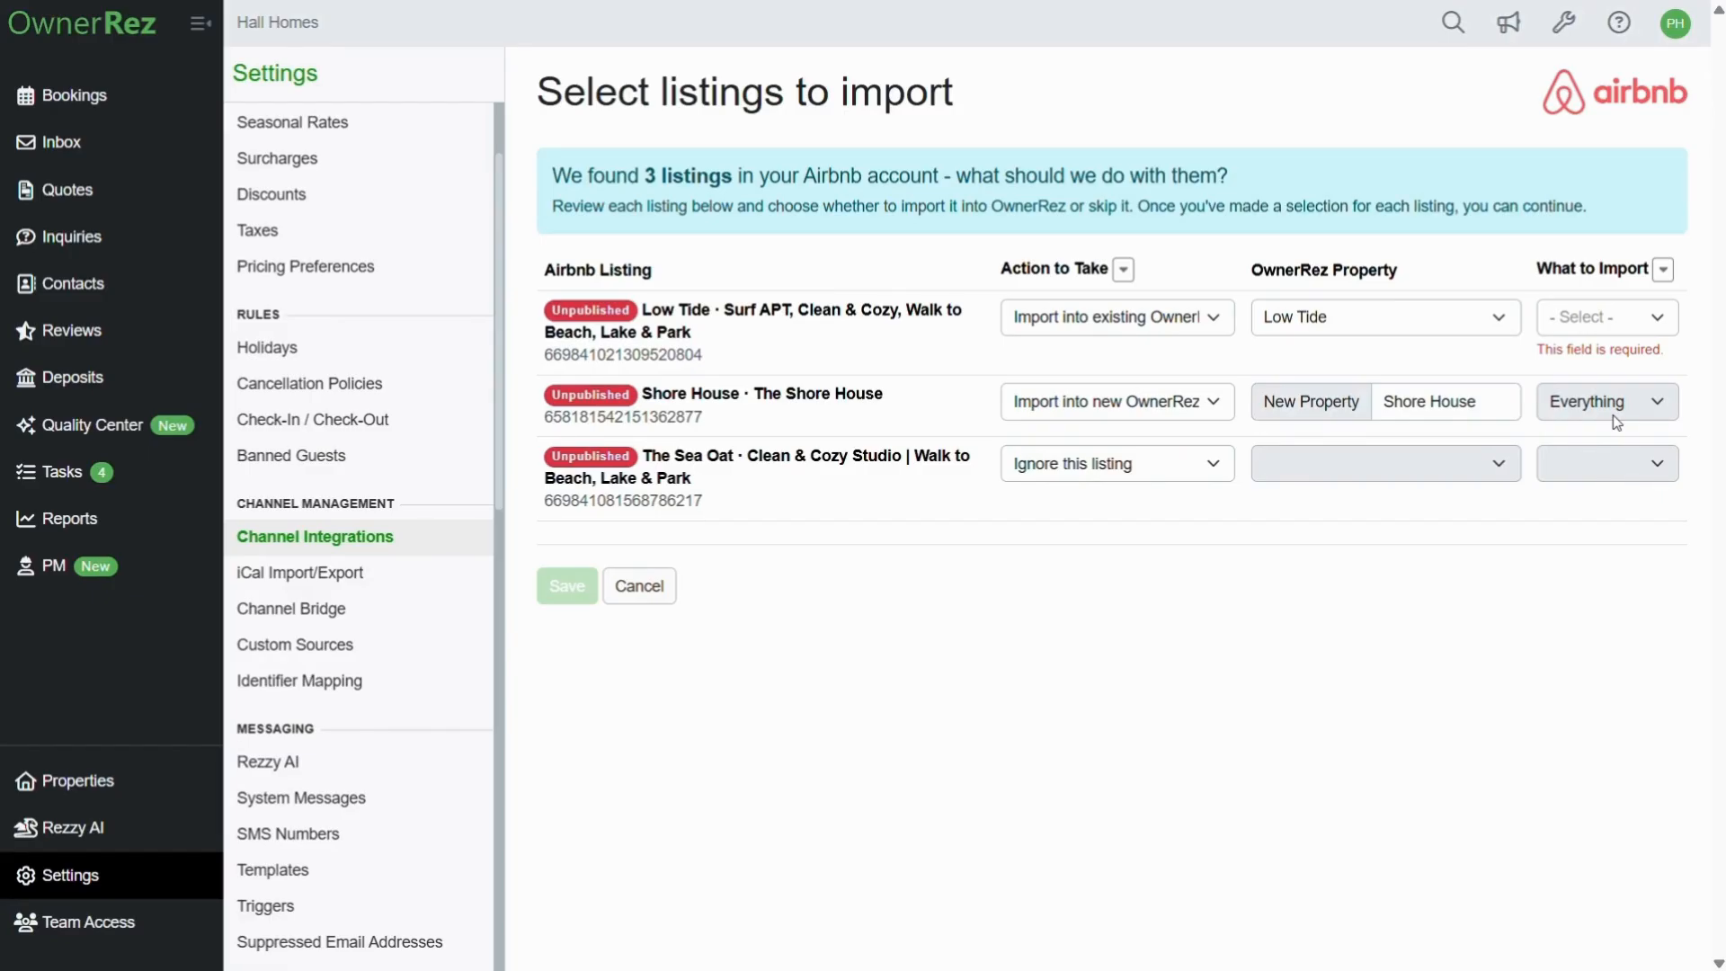
Step: Choose Everything as the data to import for Low Tide, then save the listing selections and confirm overwriting the property data
left_click(1589, 330)
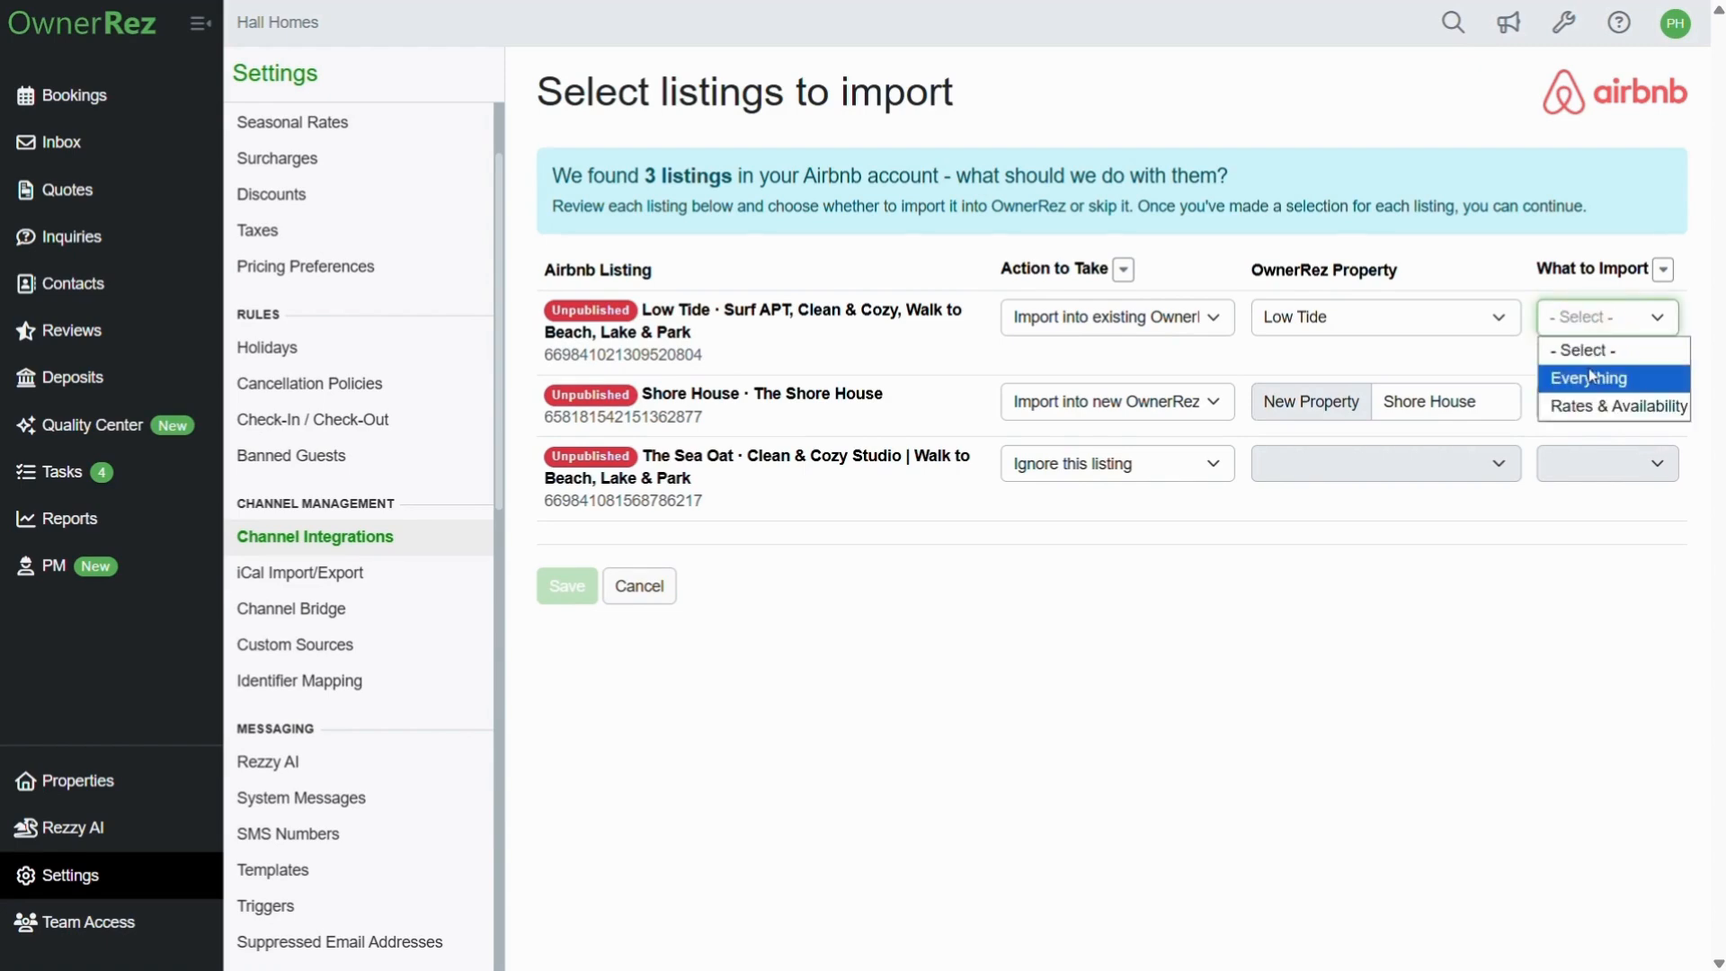
left_click(1588, 372)
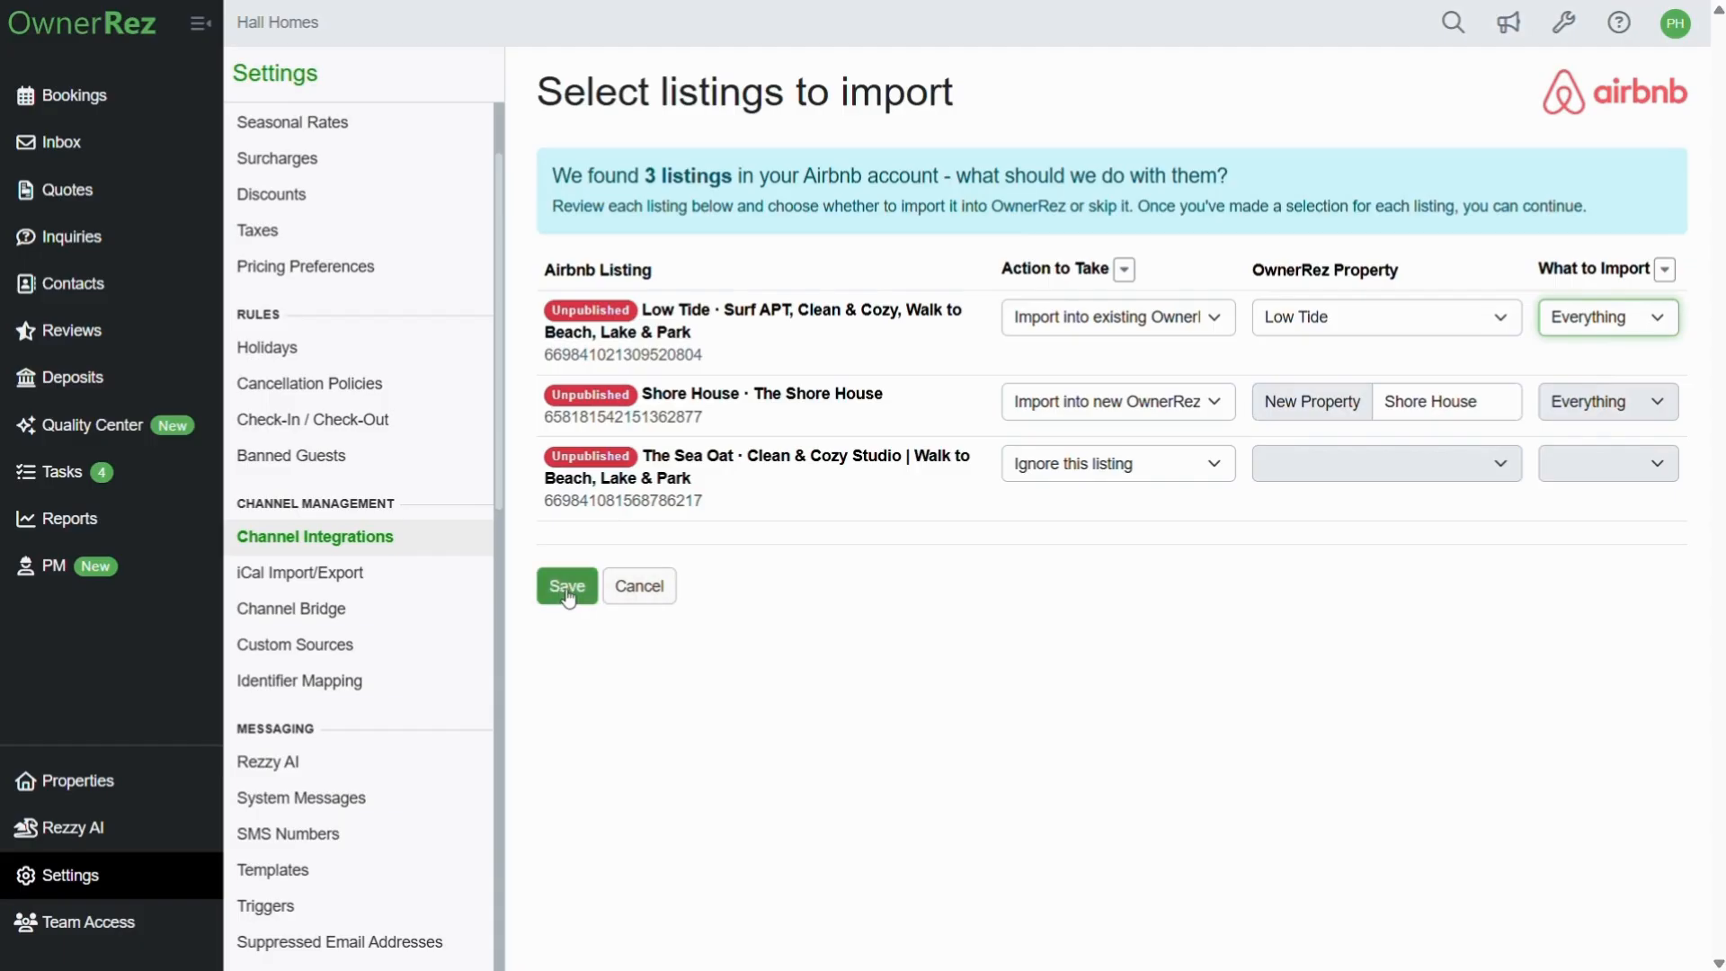
left_click(567, 591)
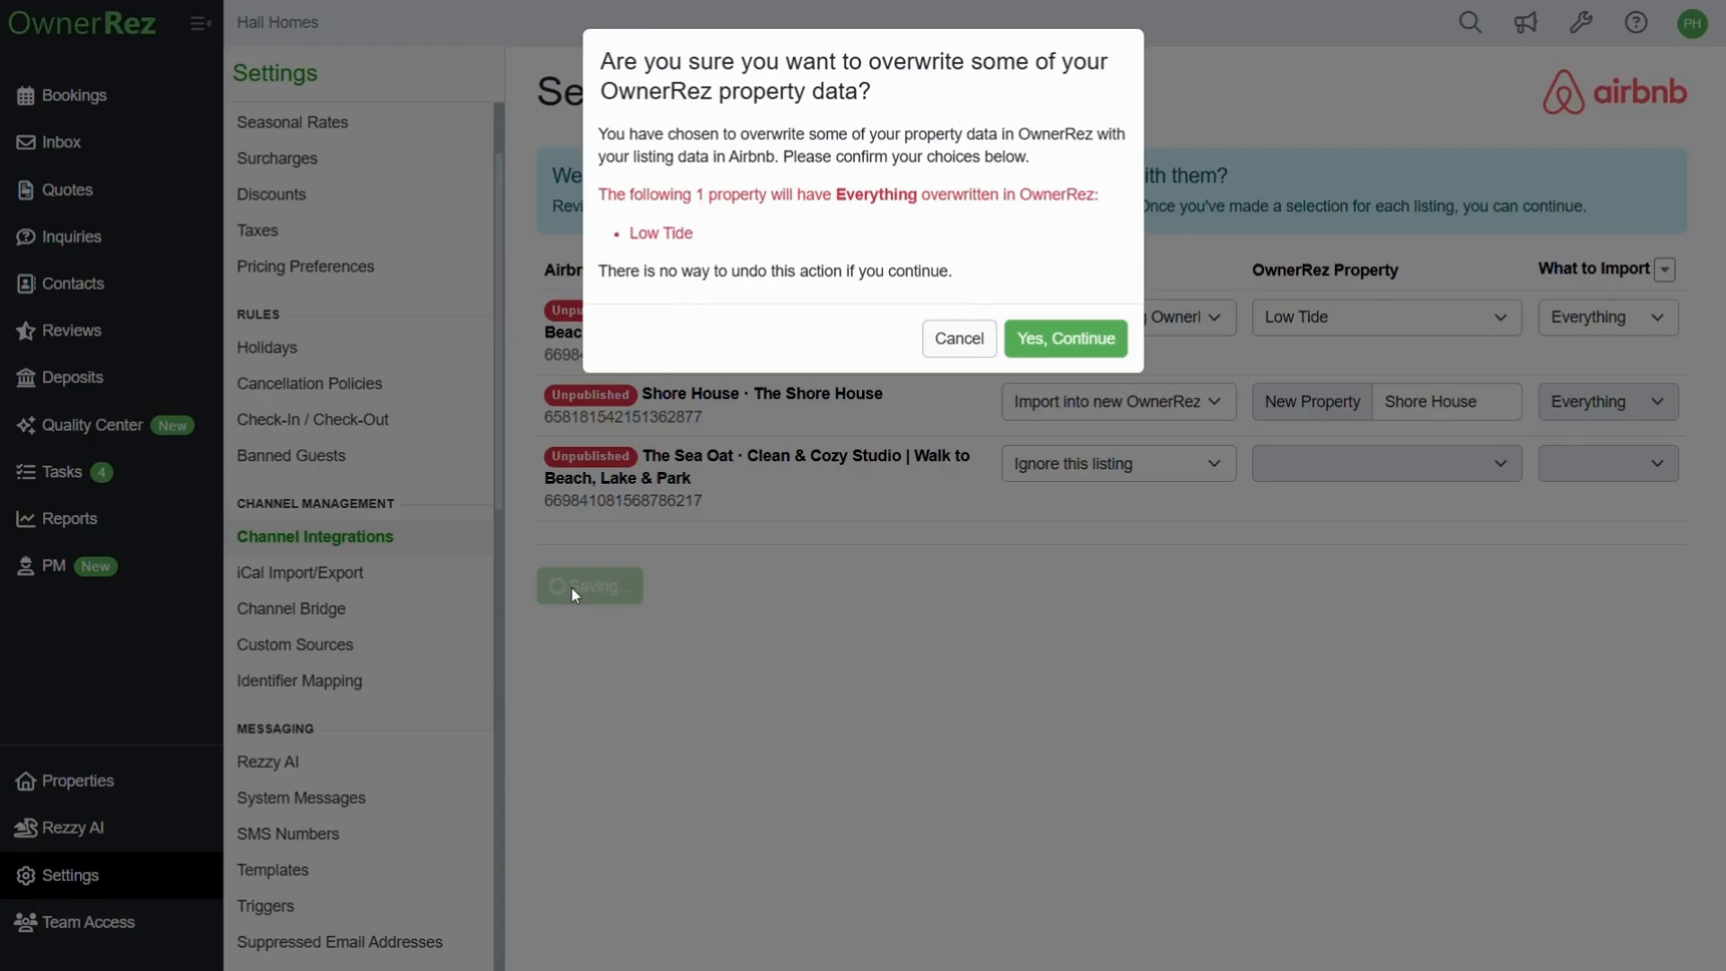
left_click(1040, 342)
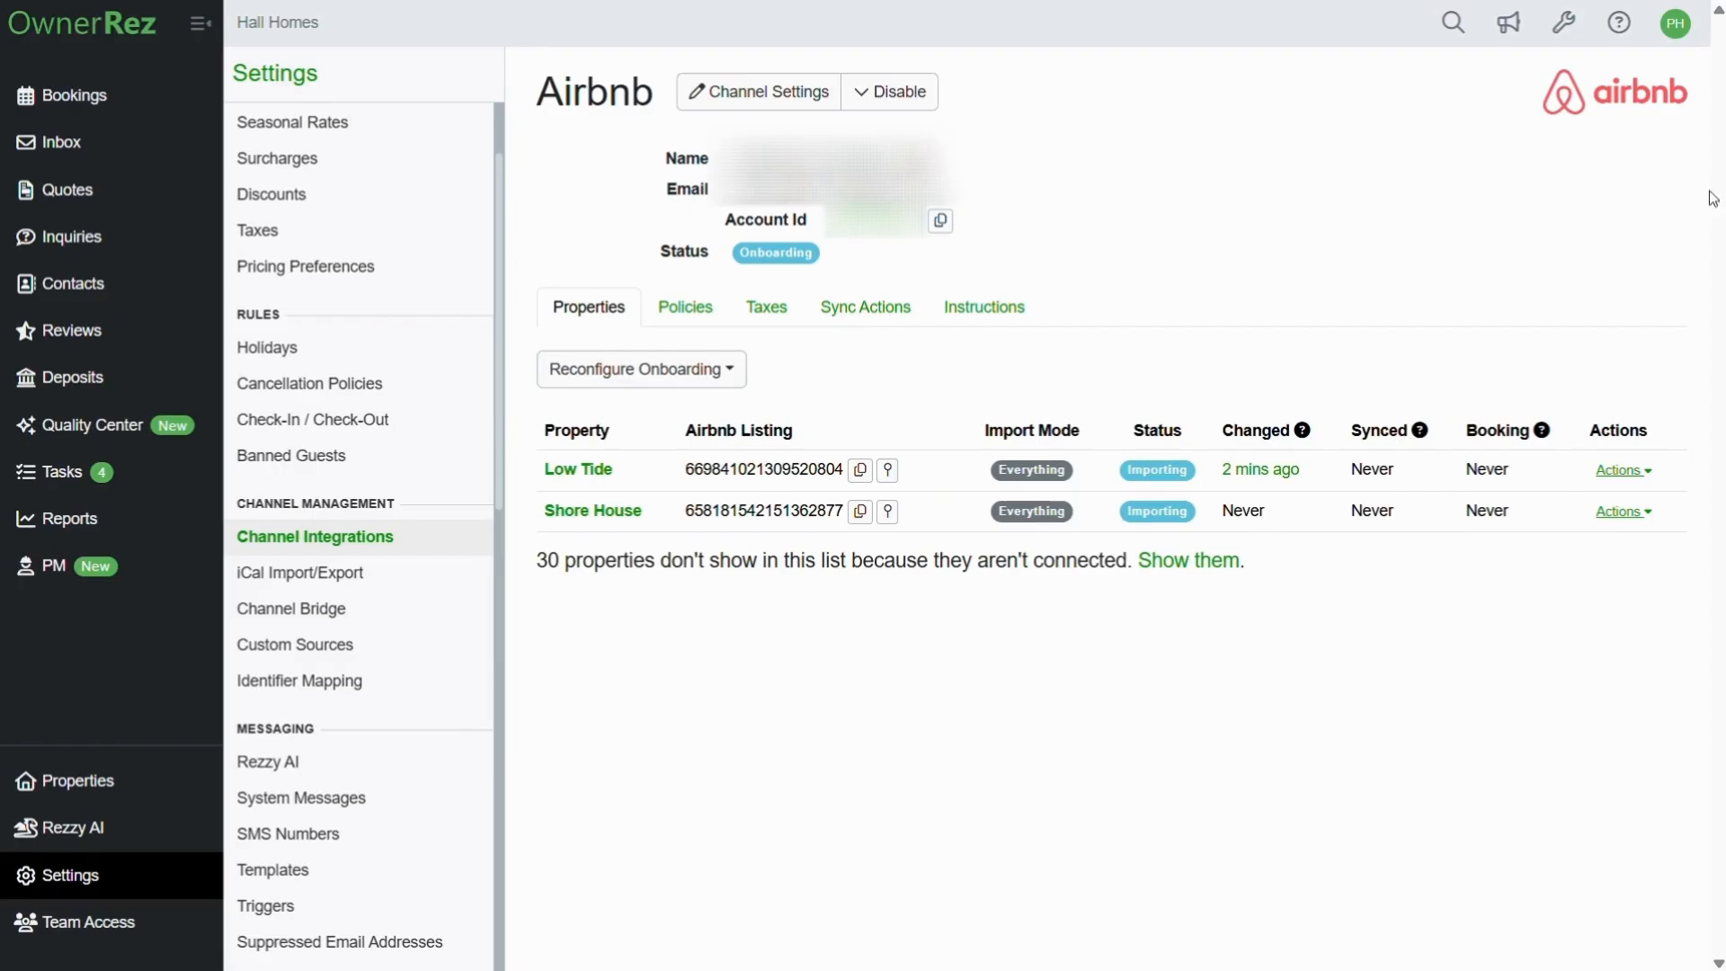
Step: Open the Listing Quality Analyzer from the available tools
left_click(1565, 33)
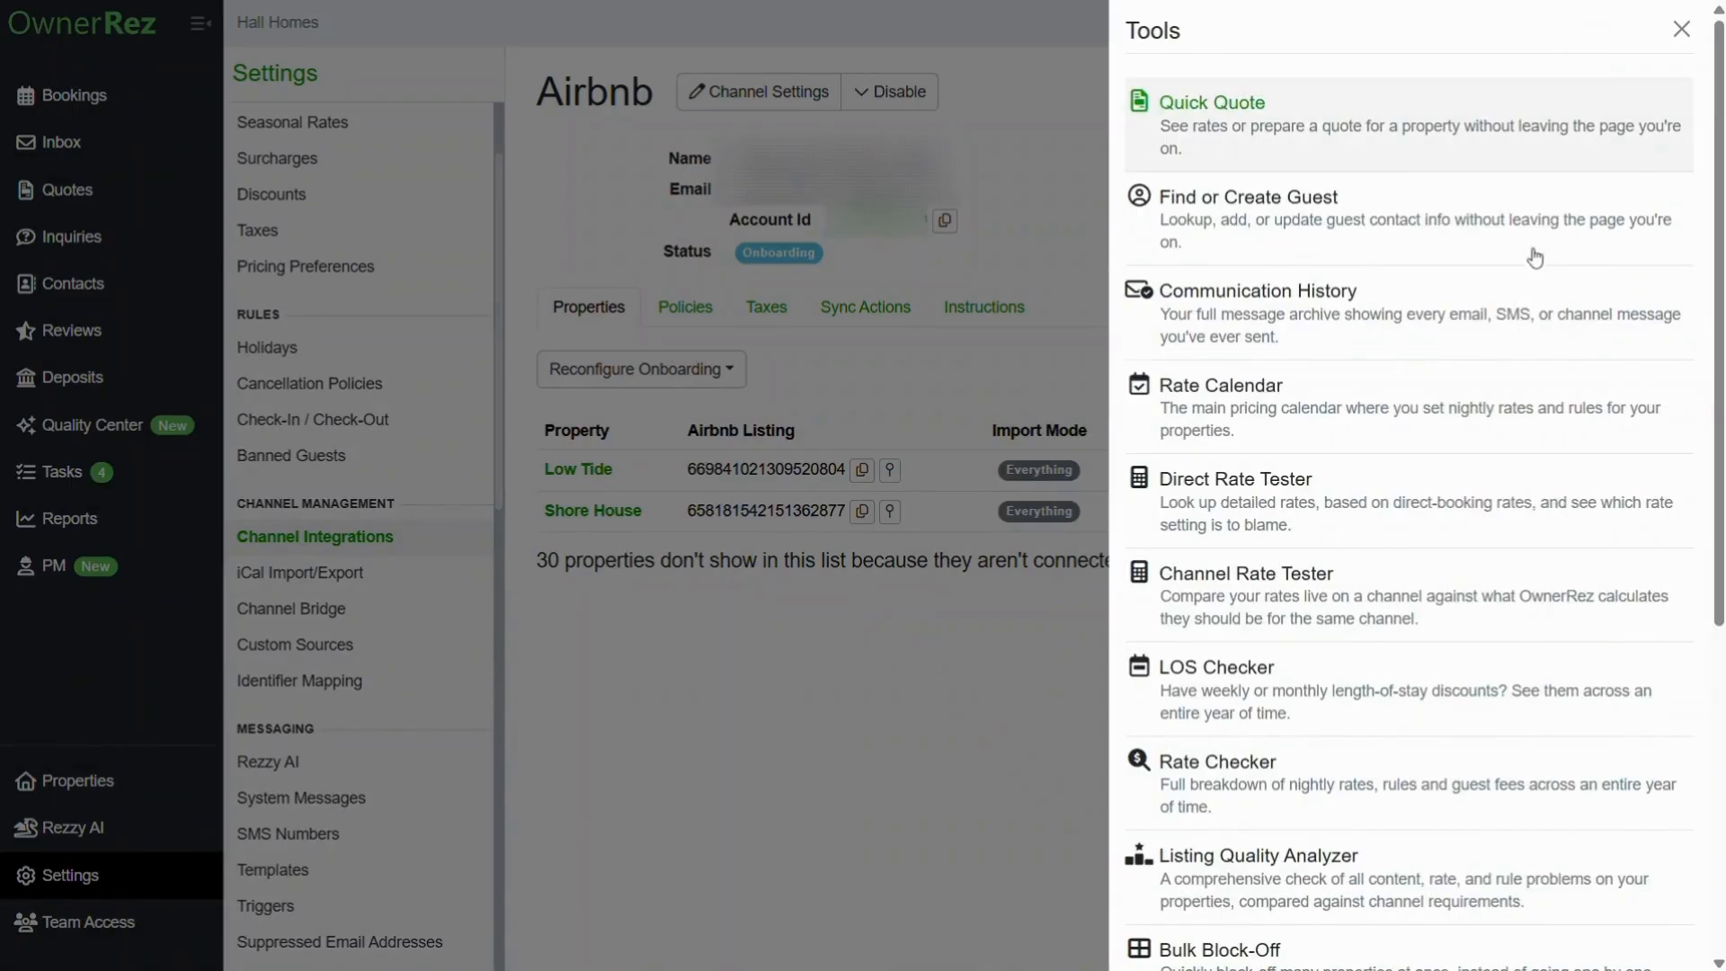
scroll(1438, 225, "down", 3)
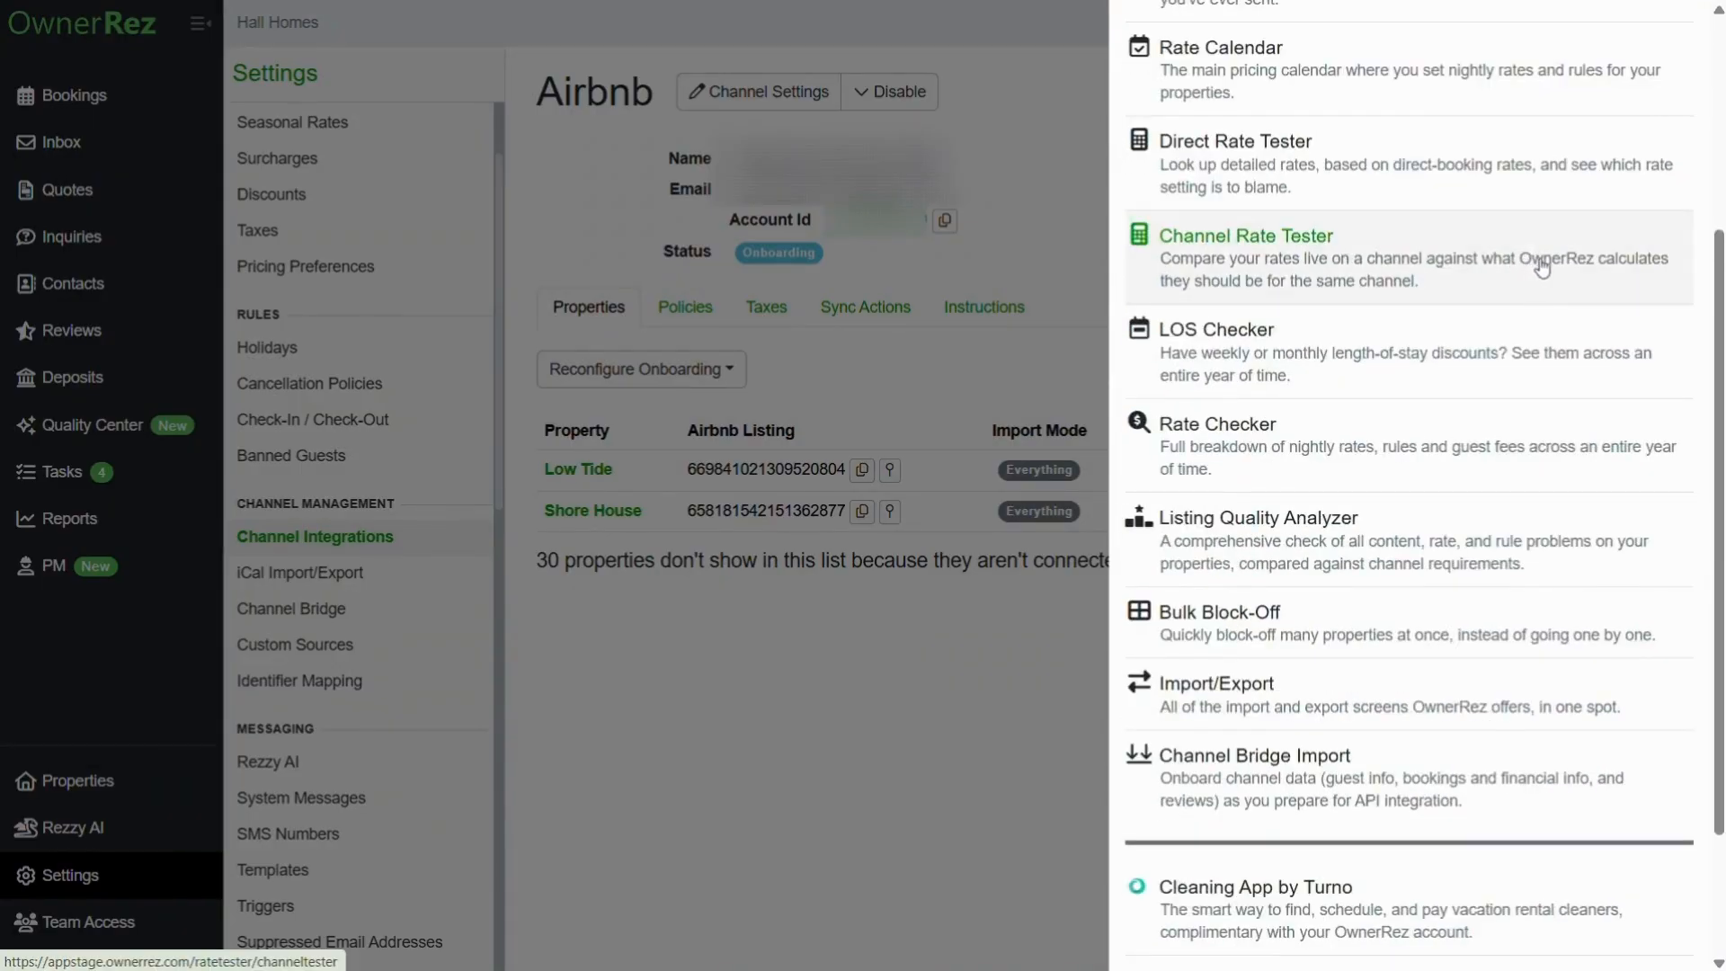
left_click(1381, 543)
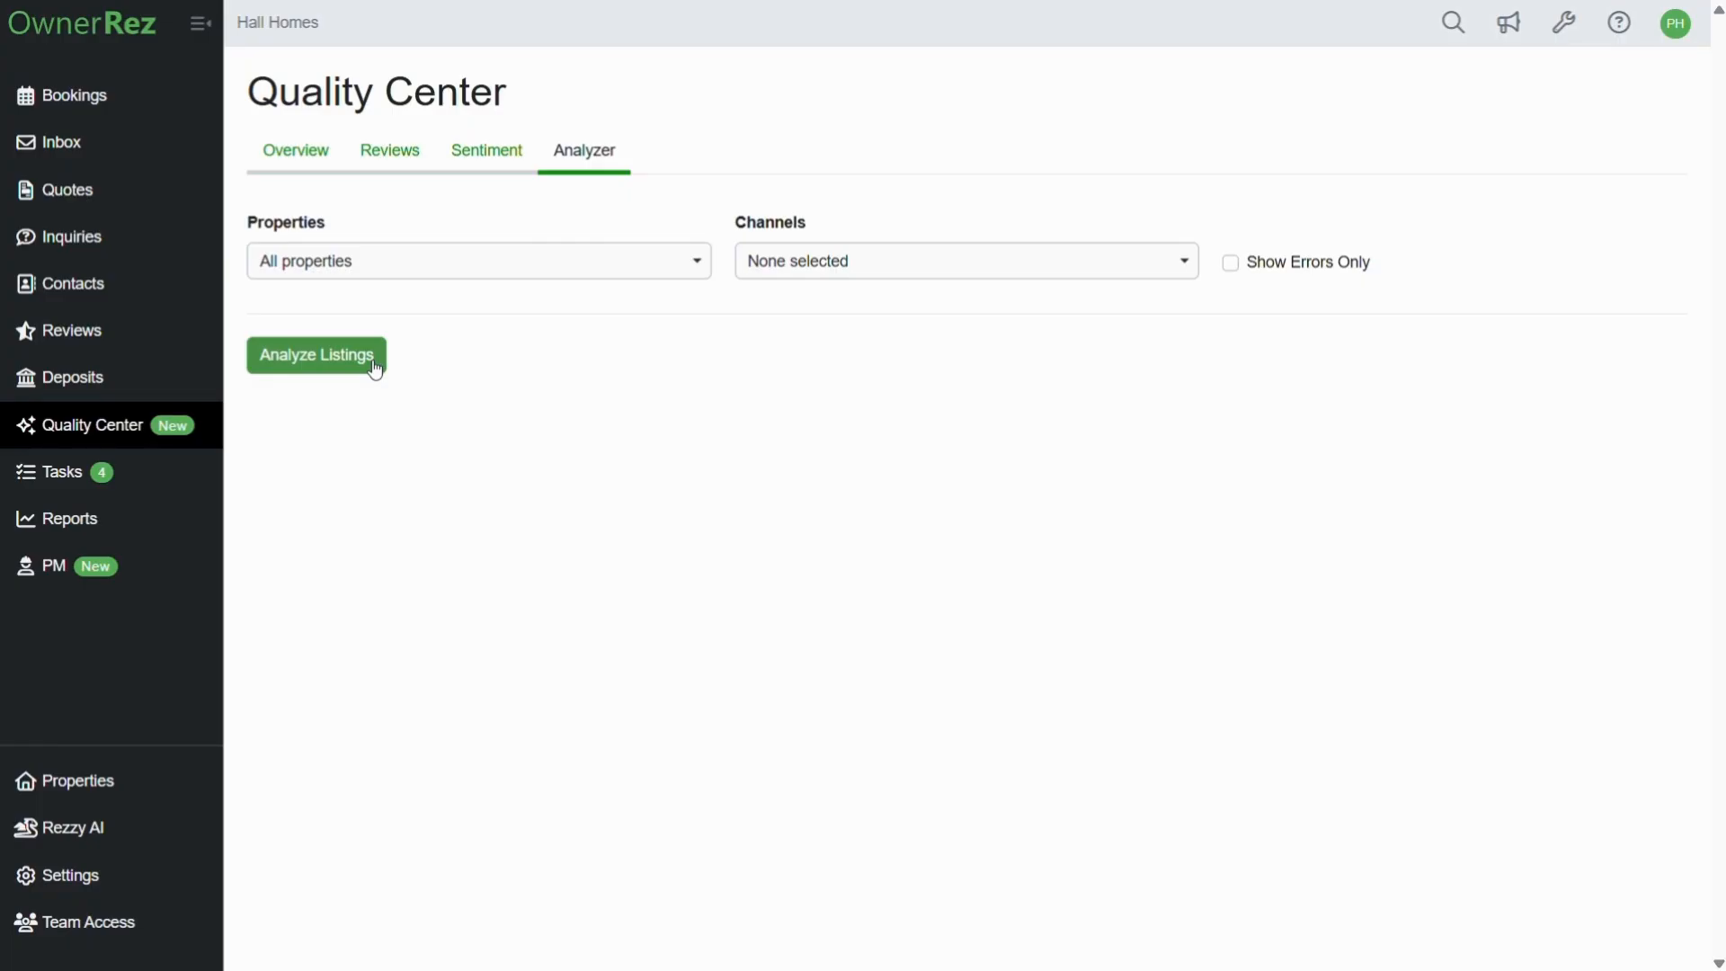
Step: Return to the channel integrations and open the channel settings of the Airbnb connection
left_click(115, 890)
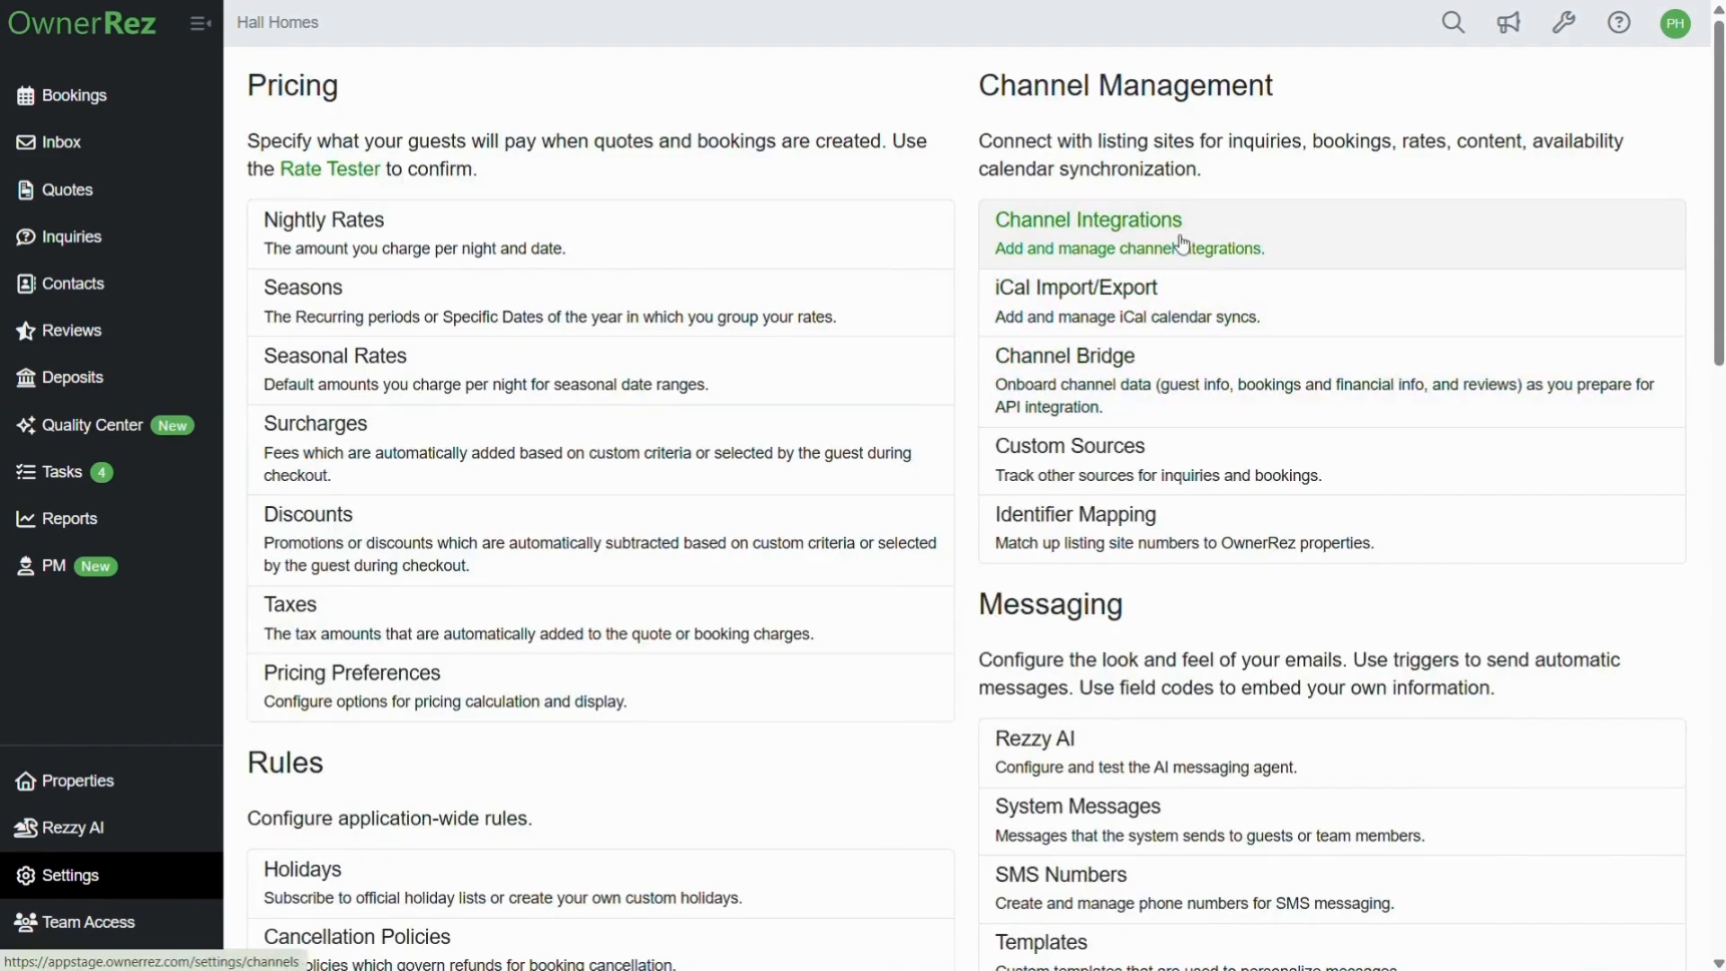
left_click(1181, 242)
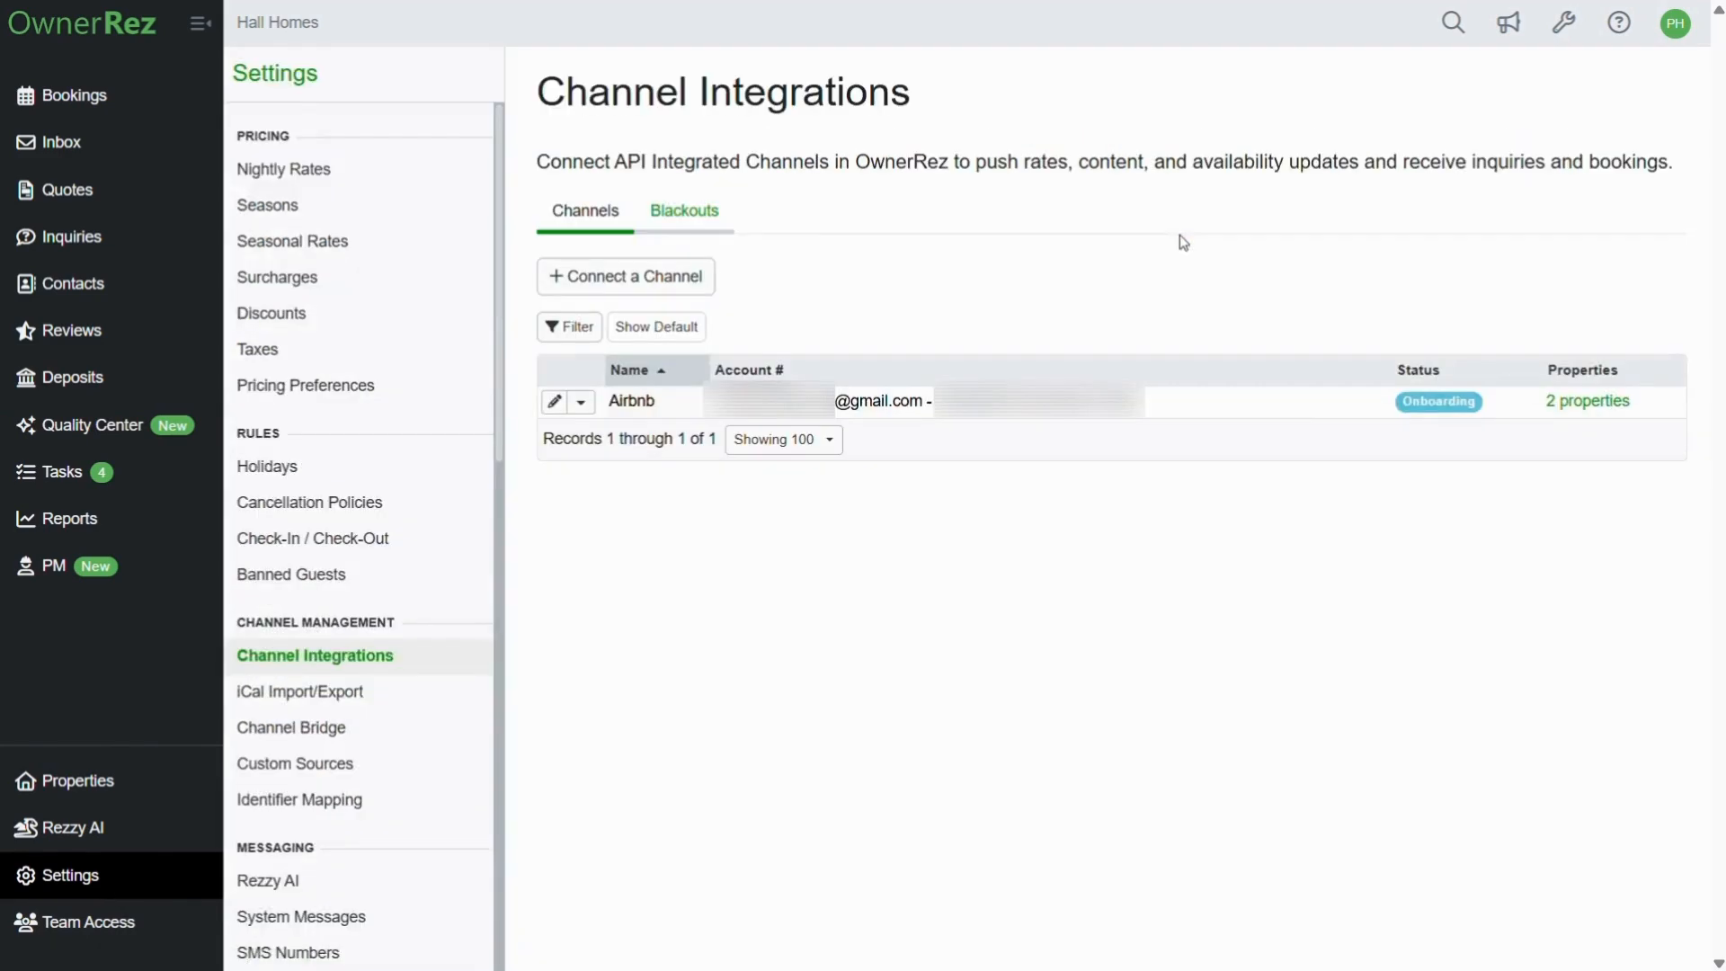
left_click(891, 411)
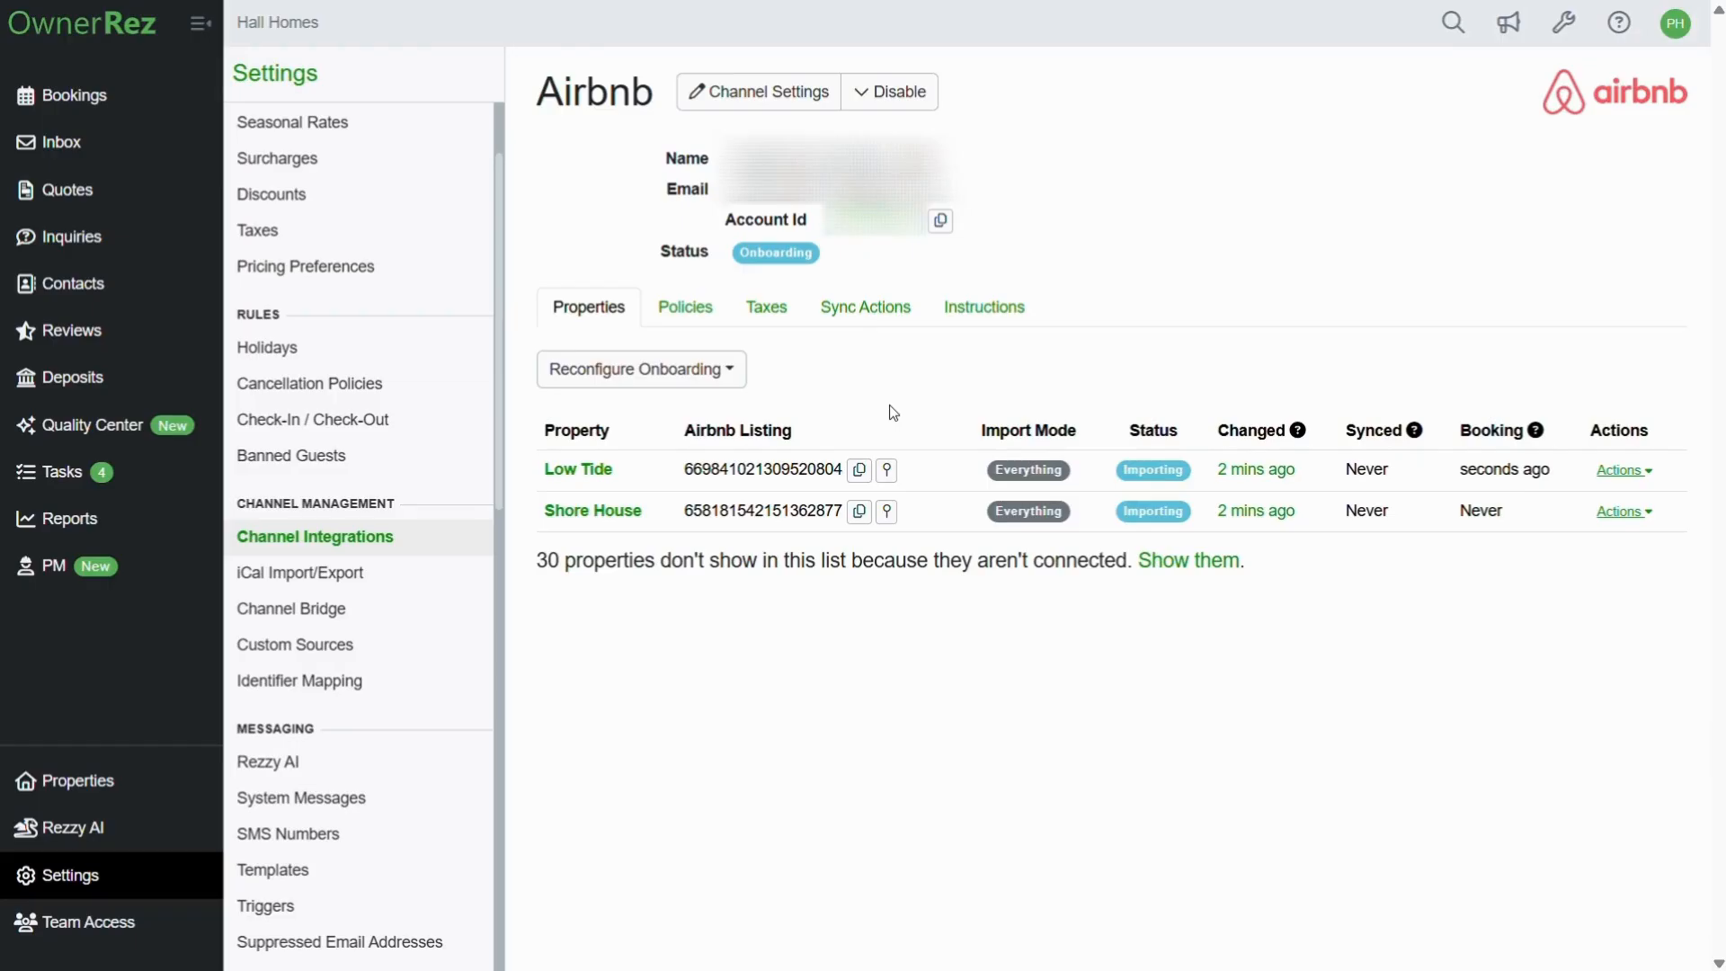
left_click(735, 100)
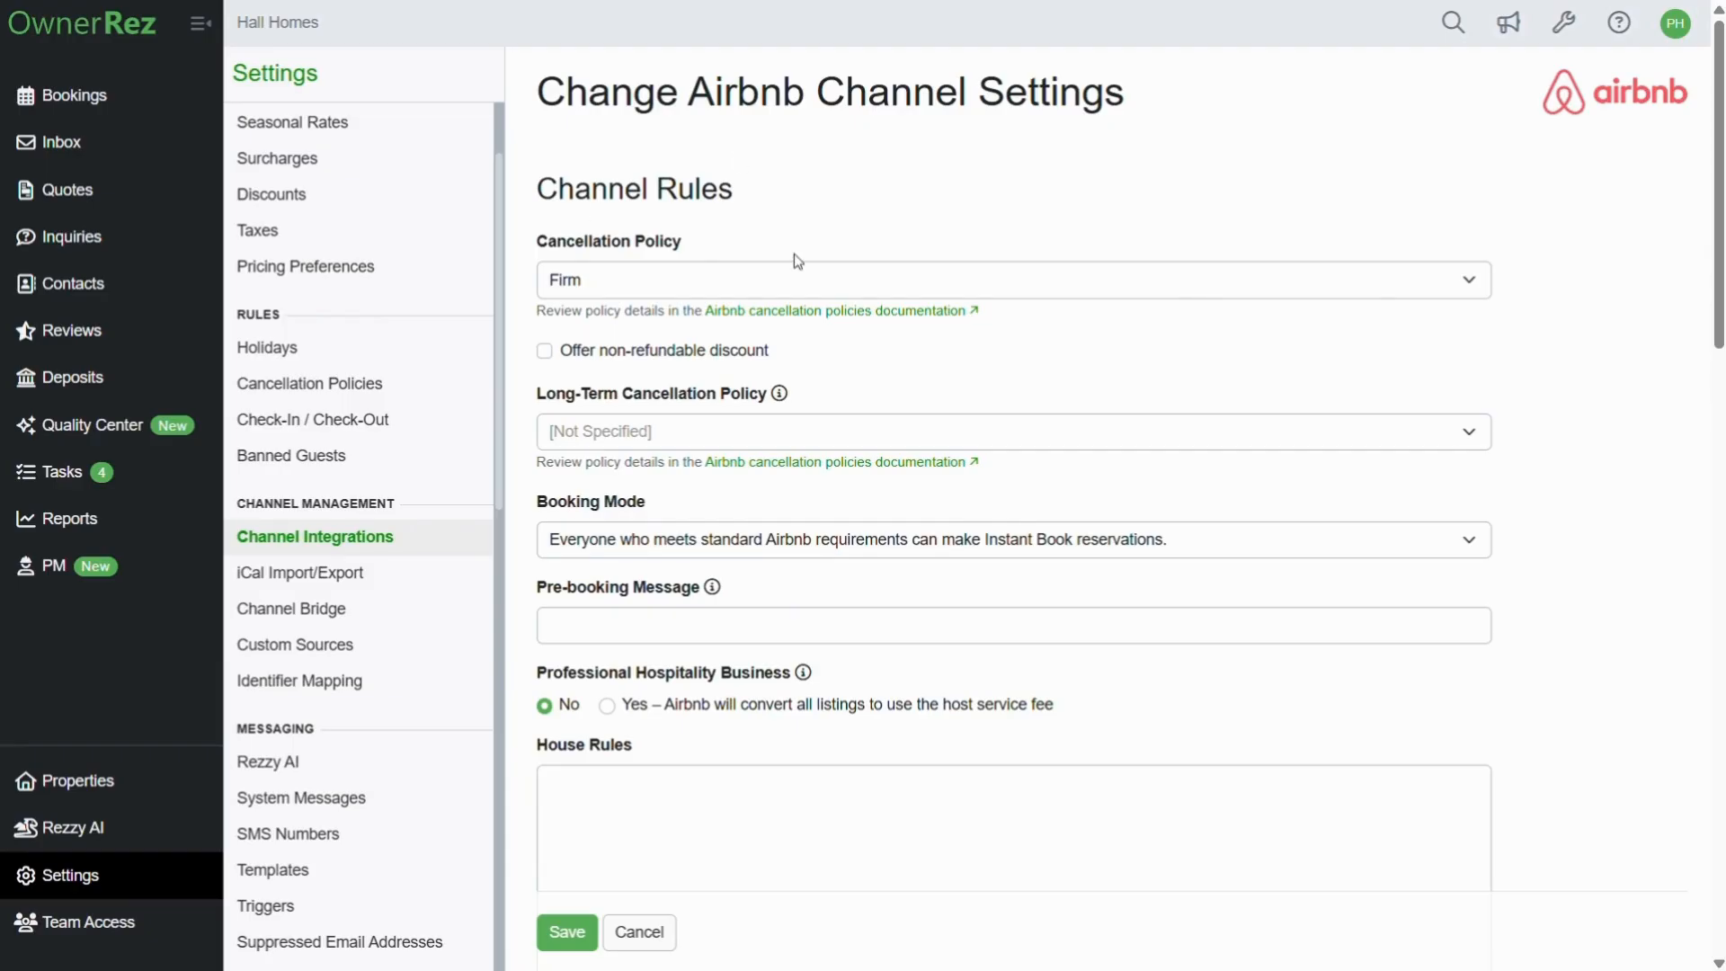
Step: Review the Airbnb channel's rules, security deposit, tax, booking window, rate adjustment and other options, and save the settings
scroll(795, 253, "down", 3)
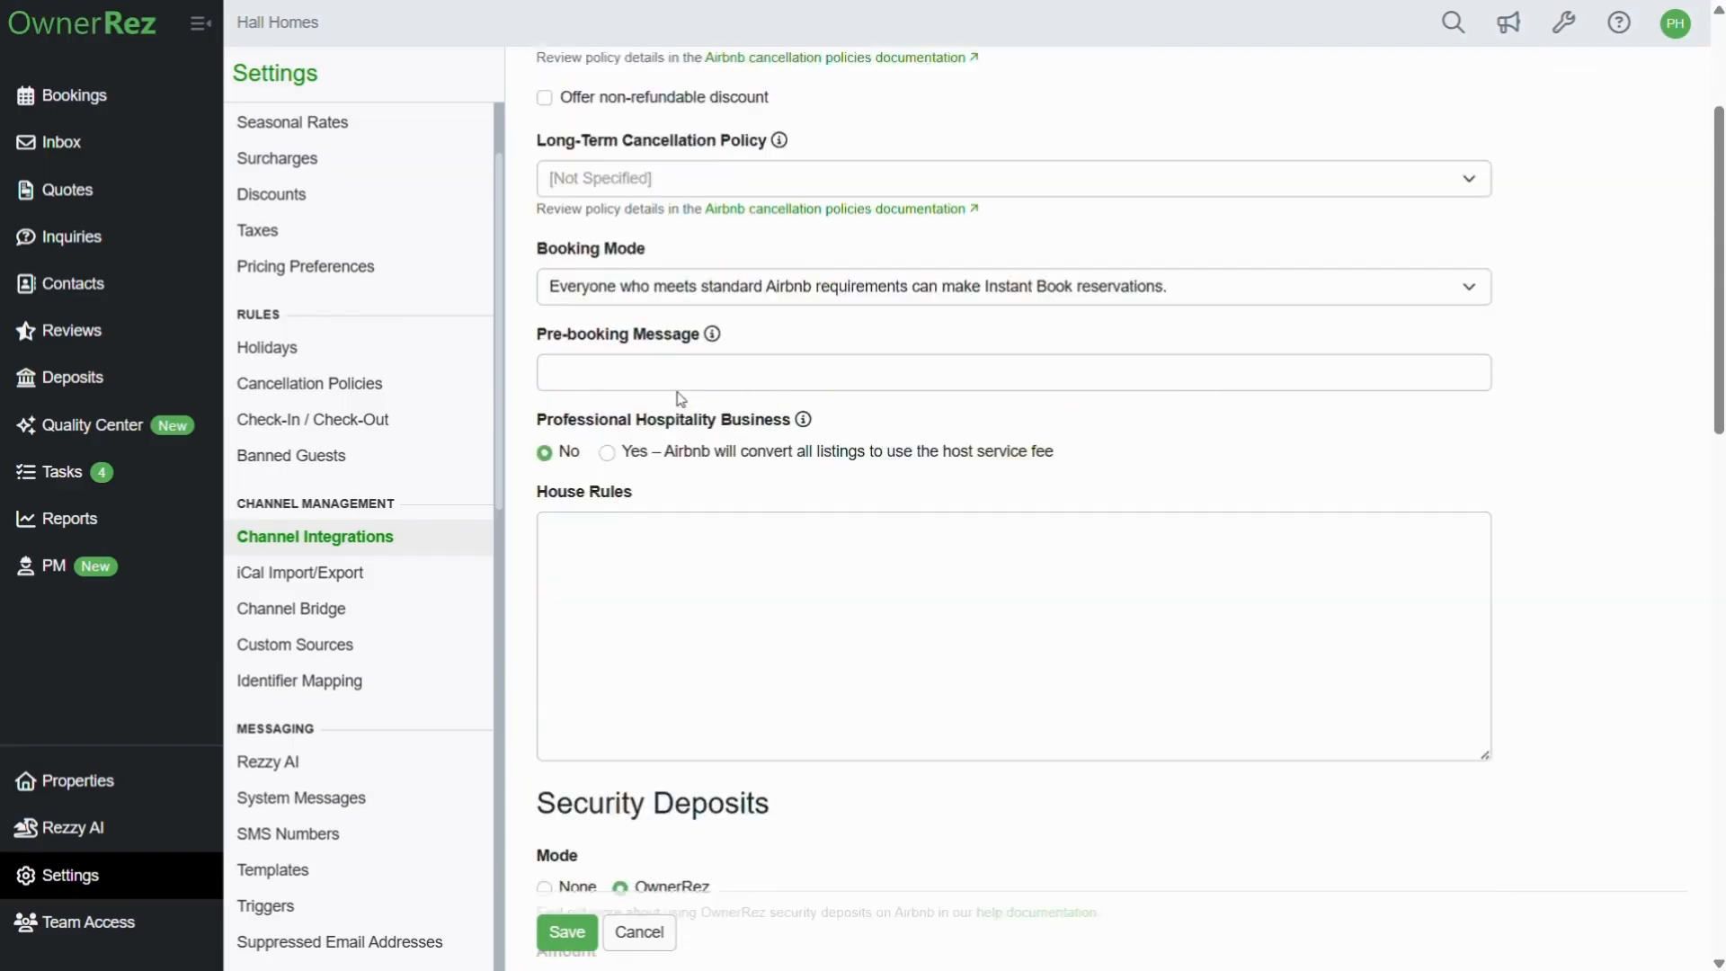
scroll(681, 398, "down", 5)
scroll(786, 282, "down", 1)
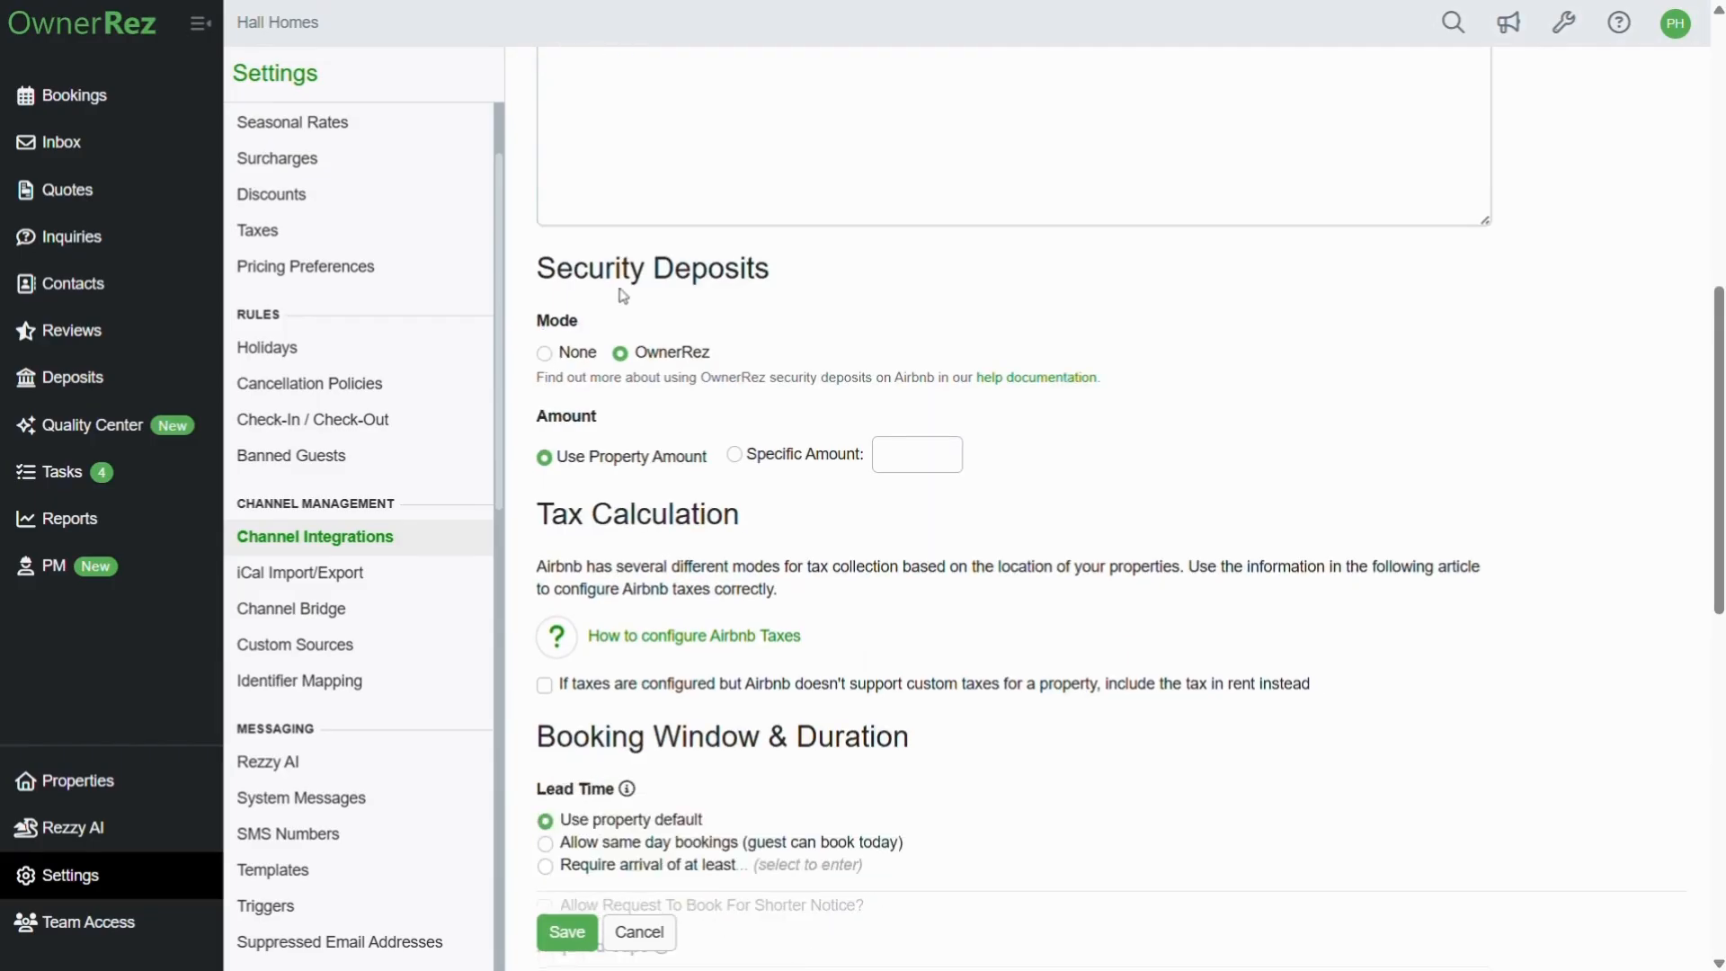
scroll(785, 282, "down", 3)
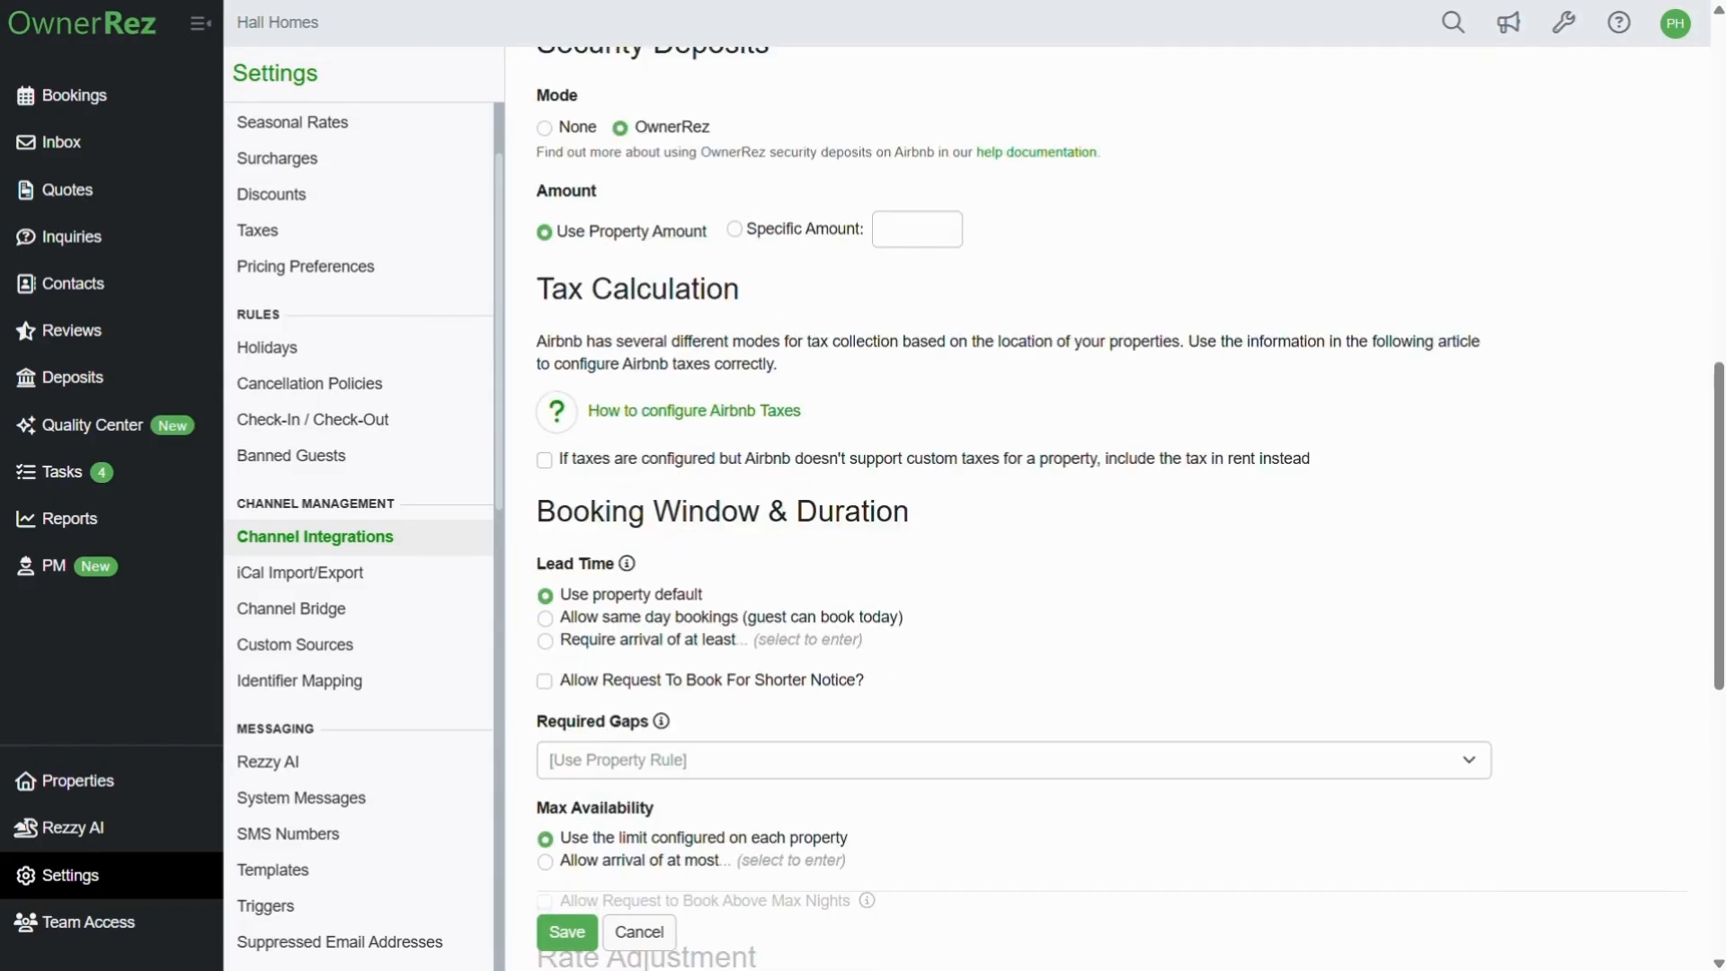
scroll(992, 232, "down", 3)
scroll(992, 231, "down", 1)
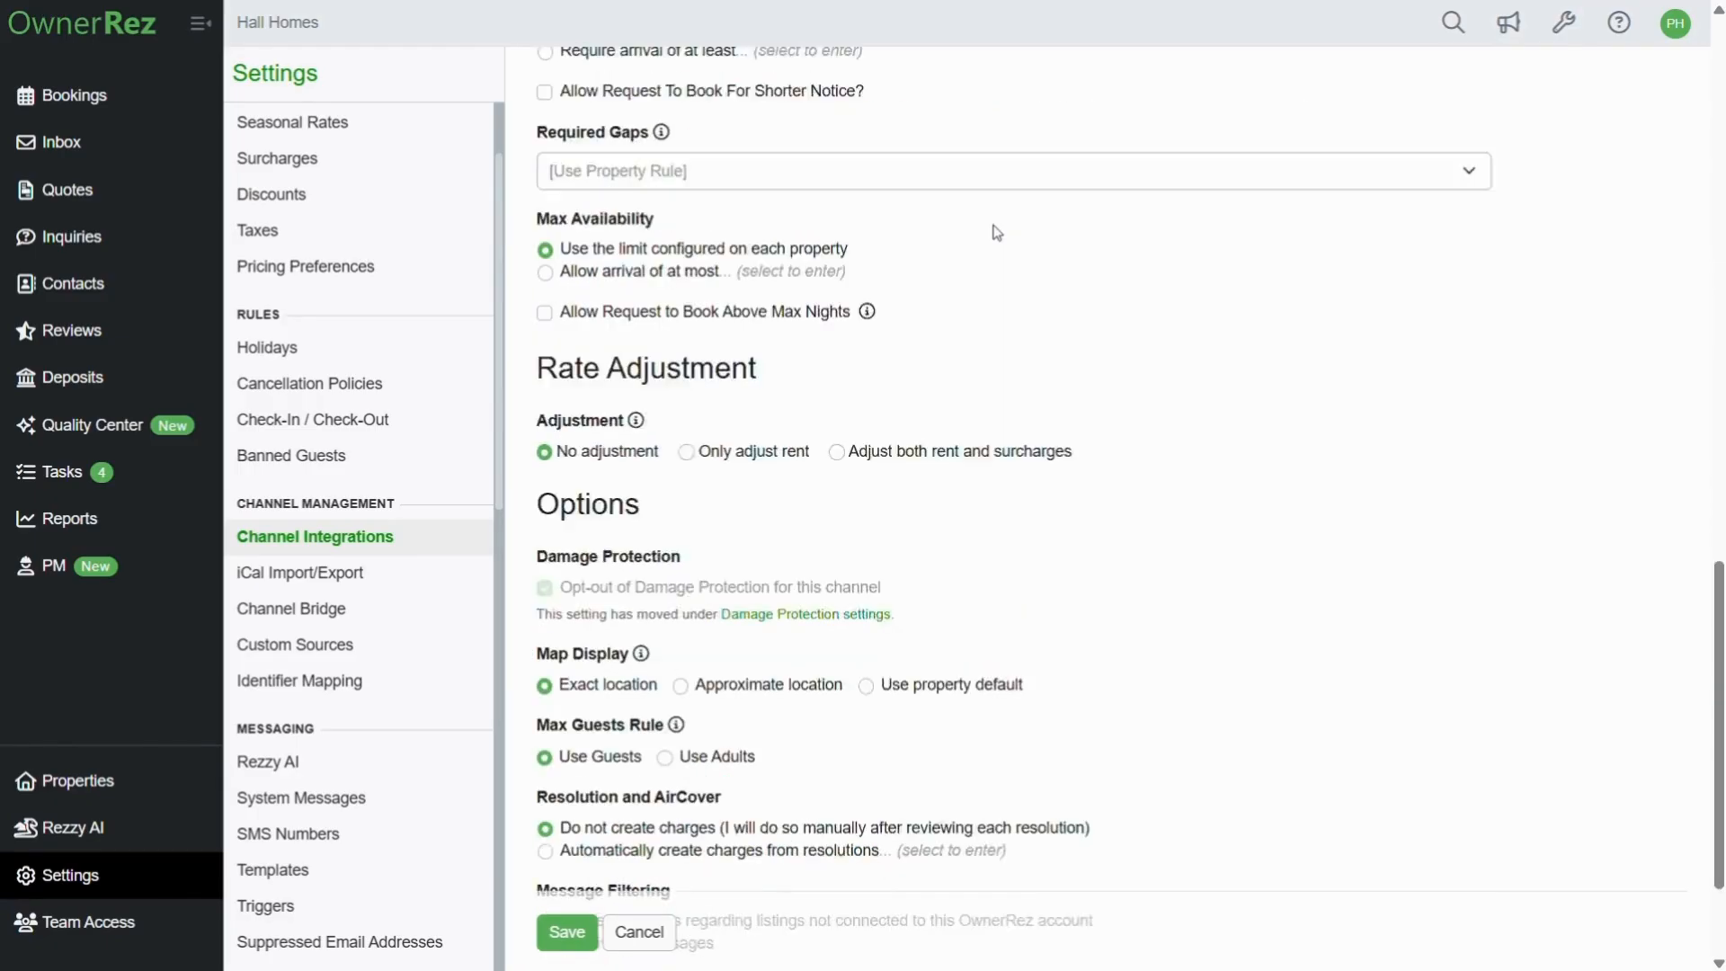
scroll(899, 225, "down", 2)
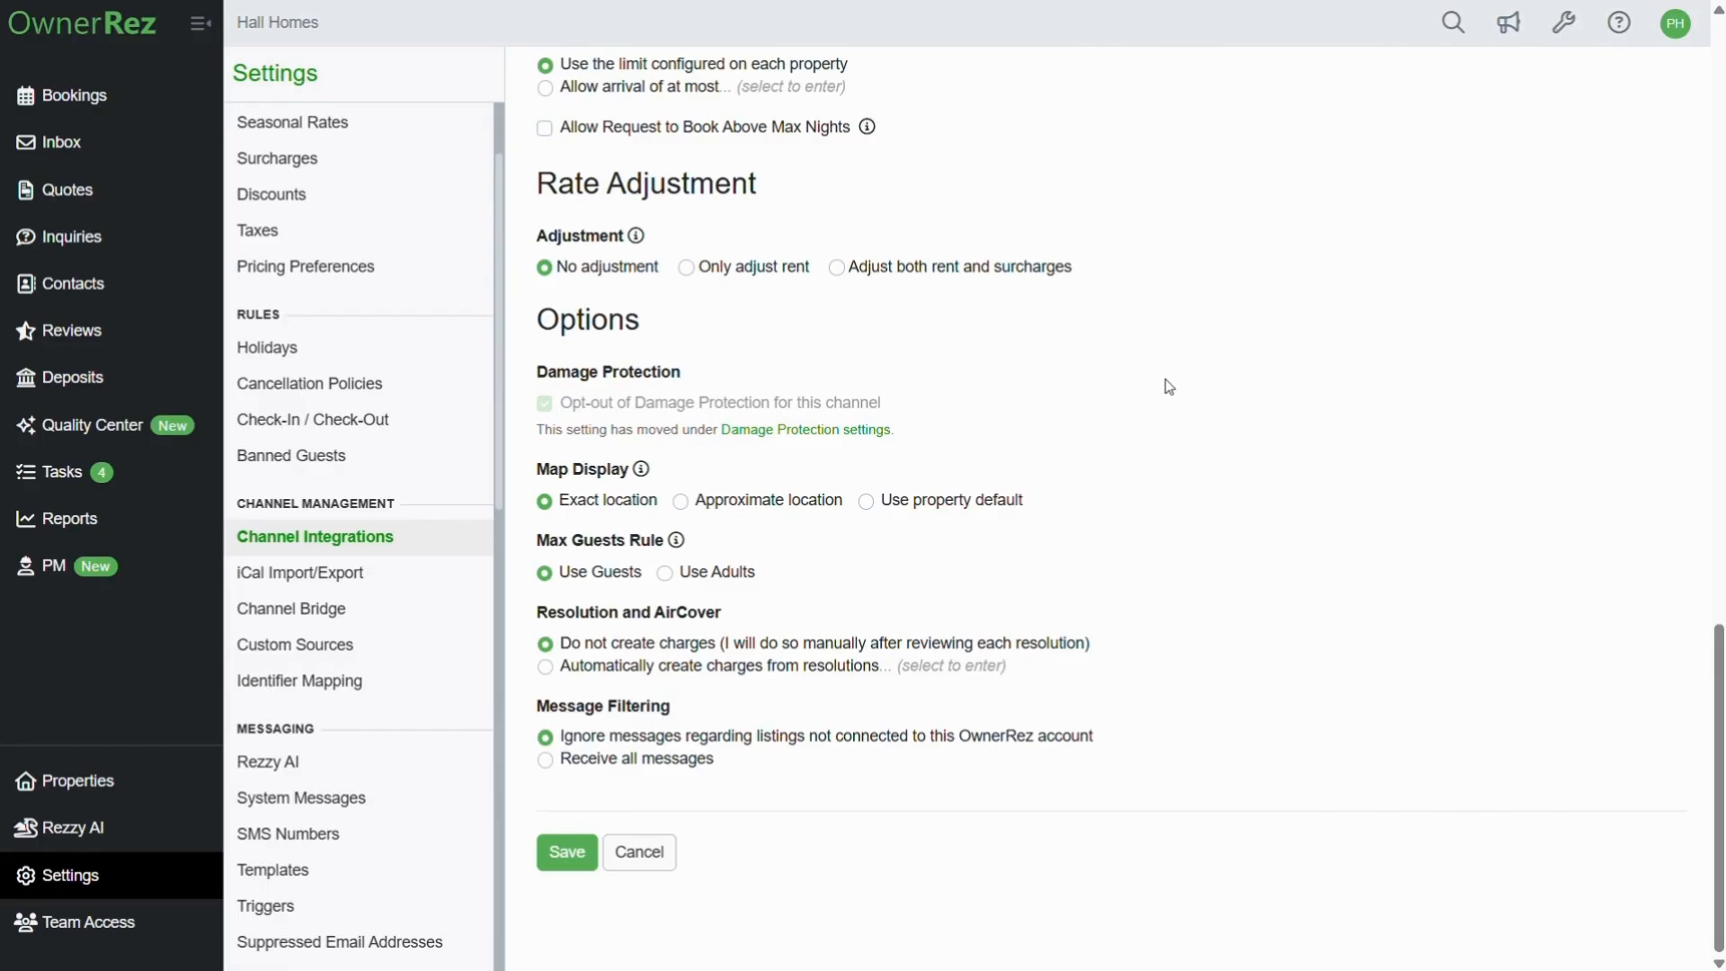
left_click(568, 850)
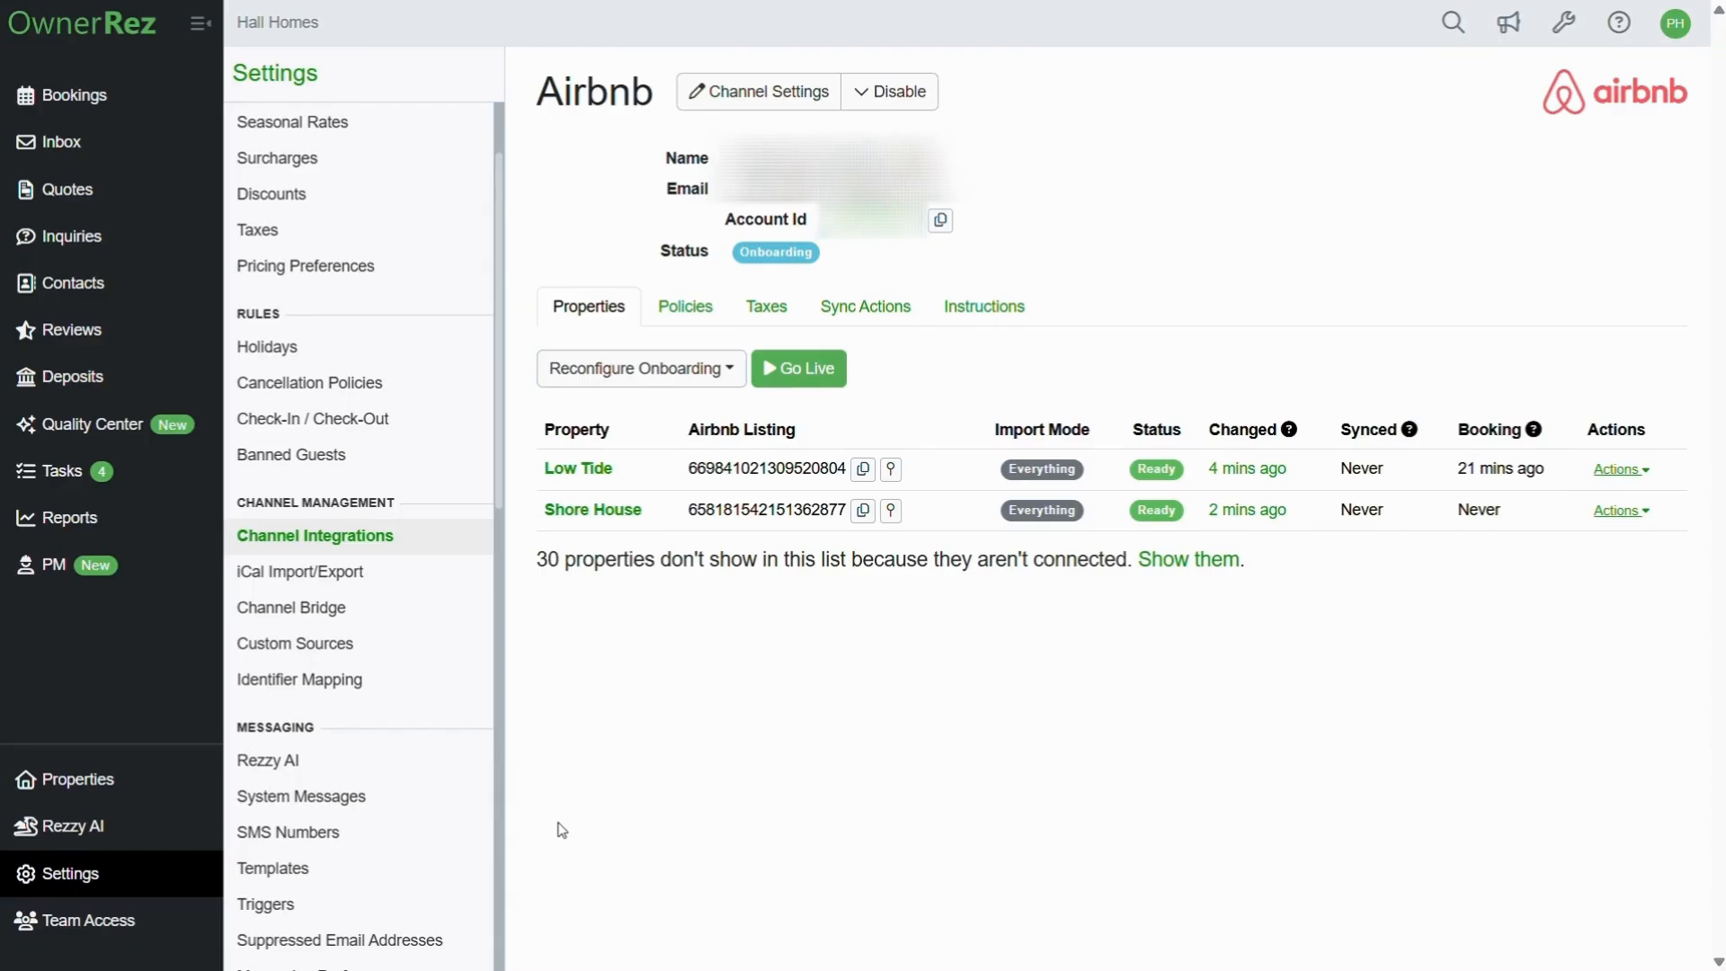
Step: Upgrade the Airbnb connection by allowing the requested account permissions, and take Low Tide and Shore House live
left_click(778, 370)
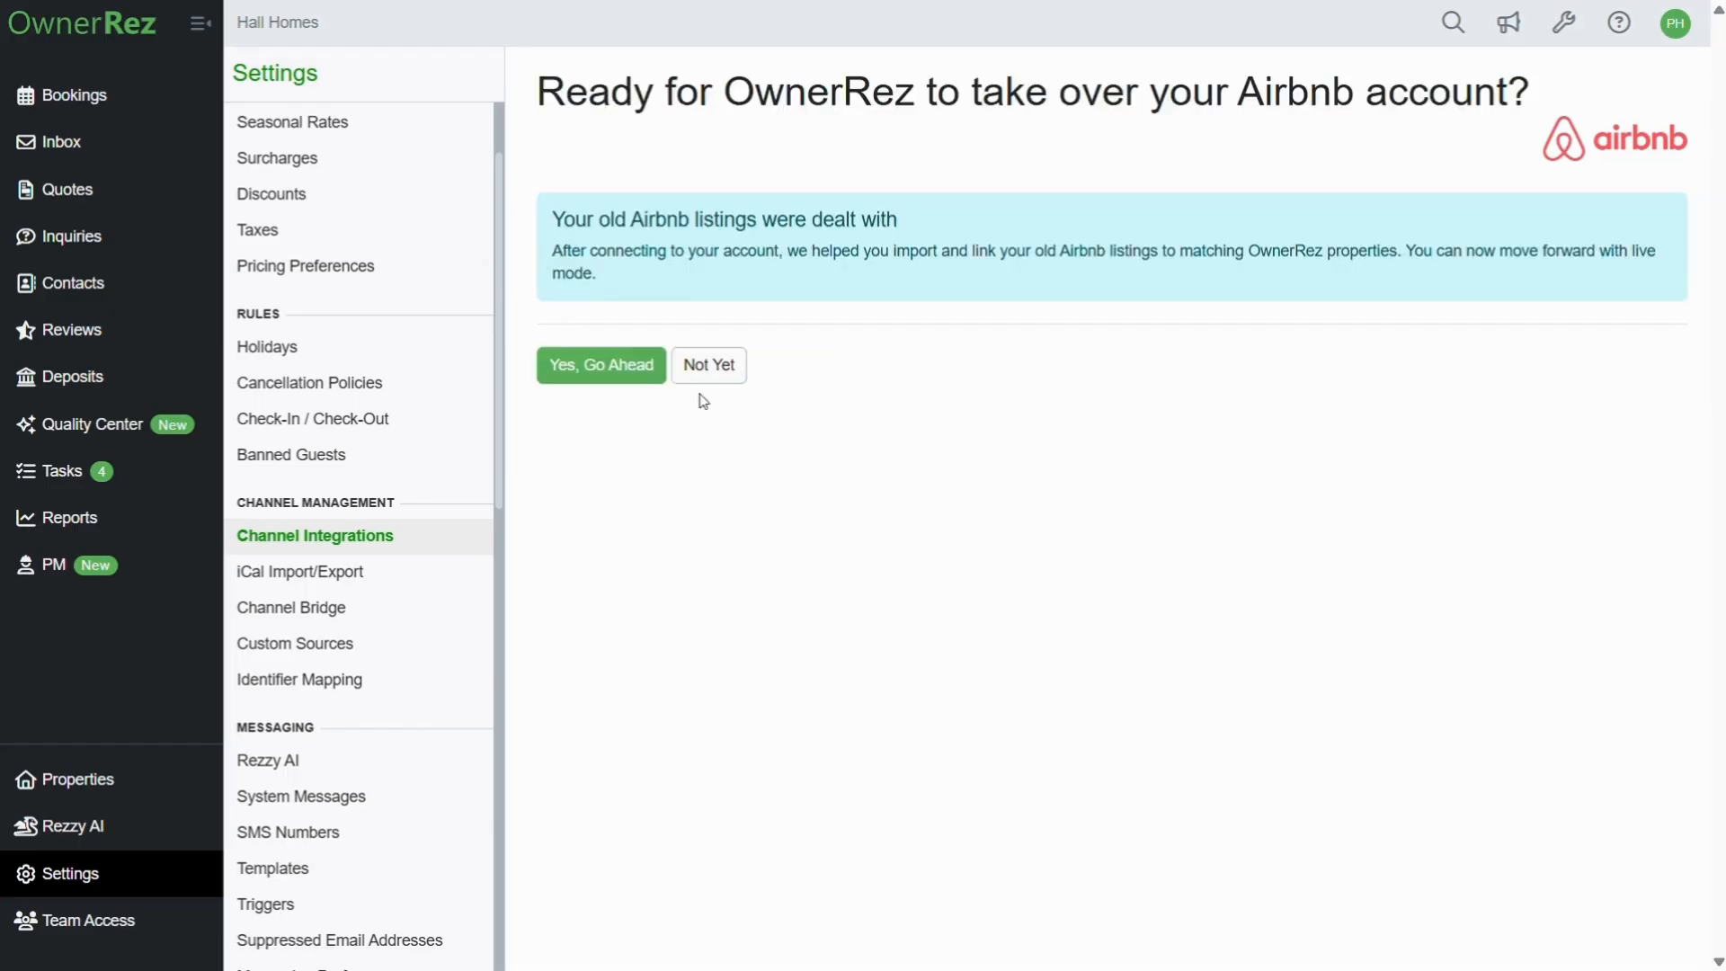
left_click(597, 372)
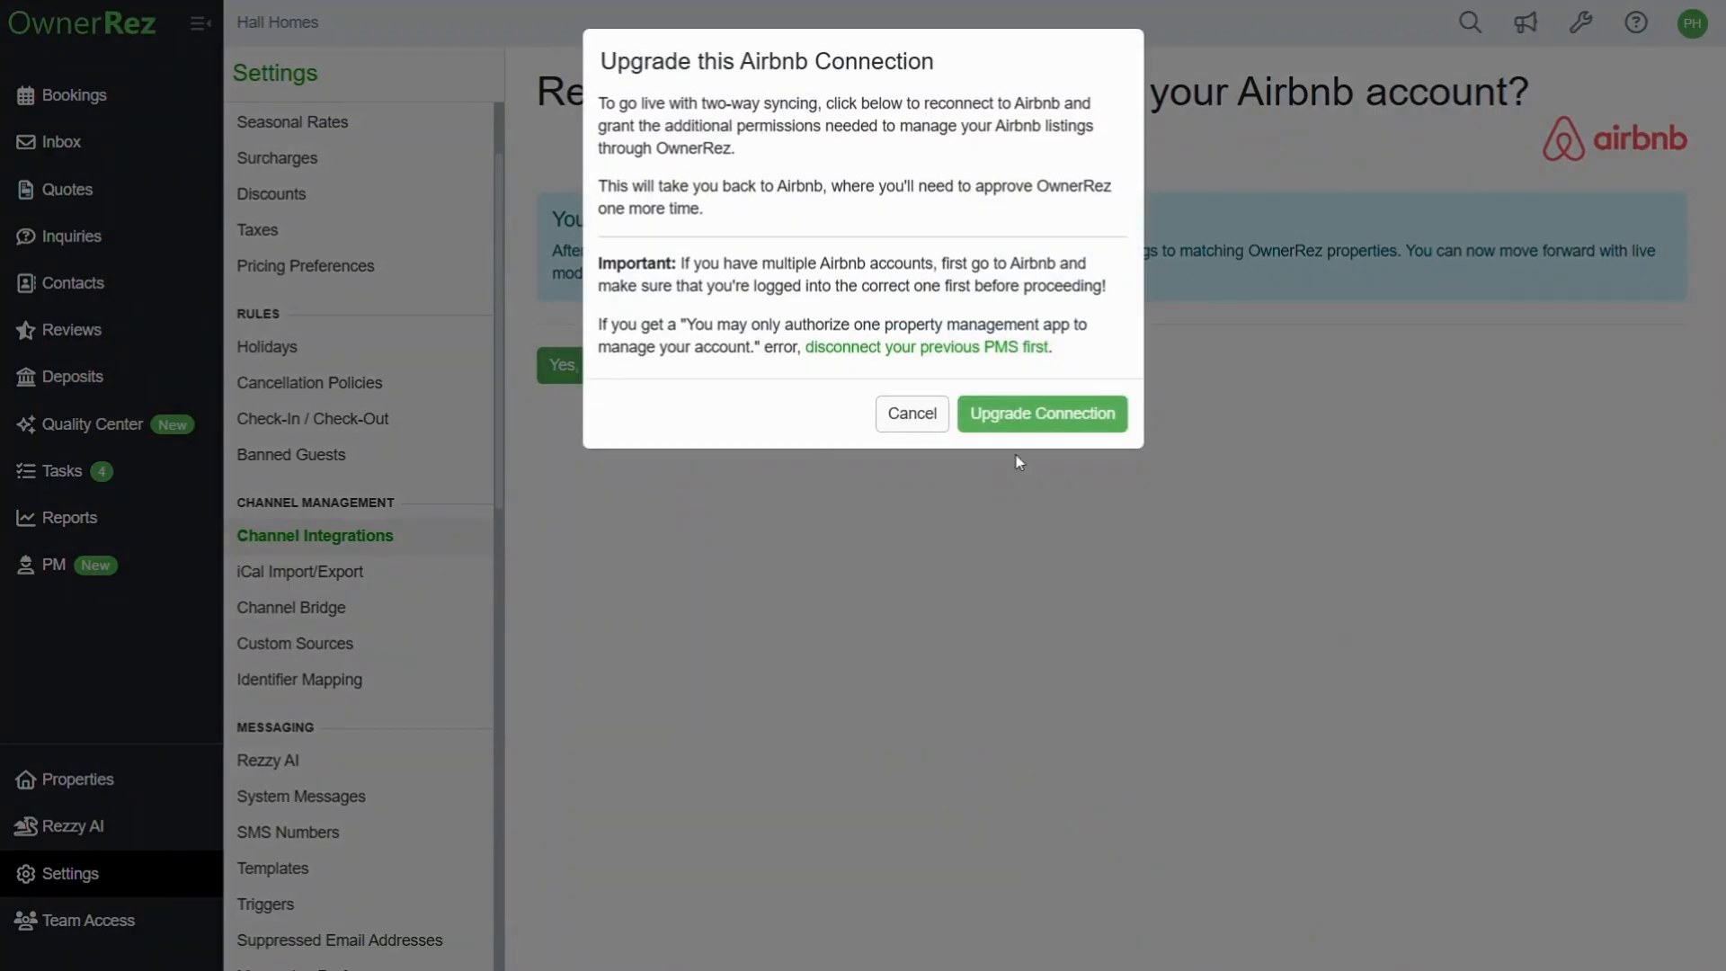
left_click(1054, 419)
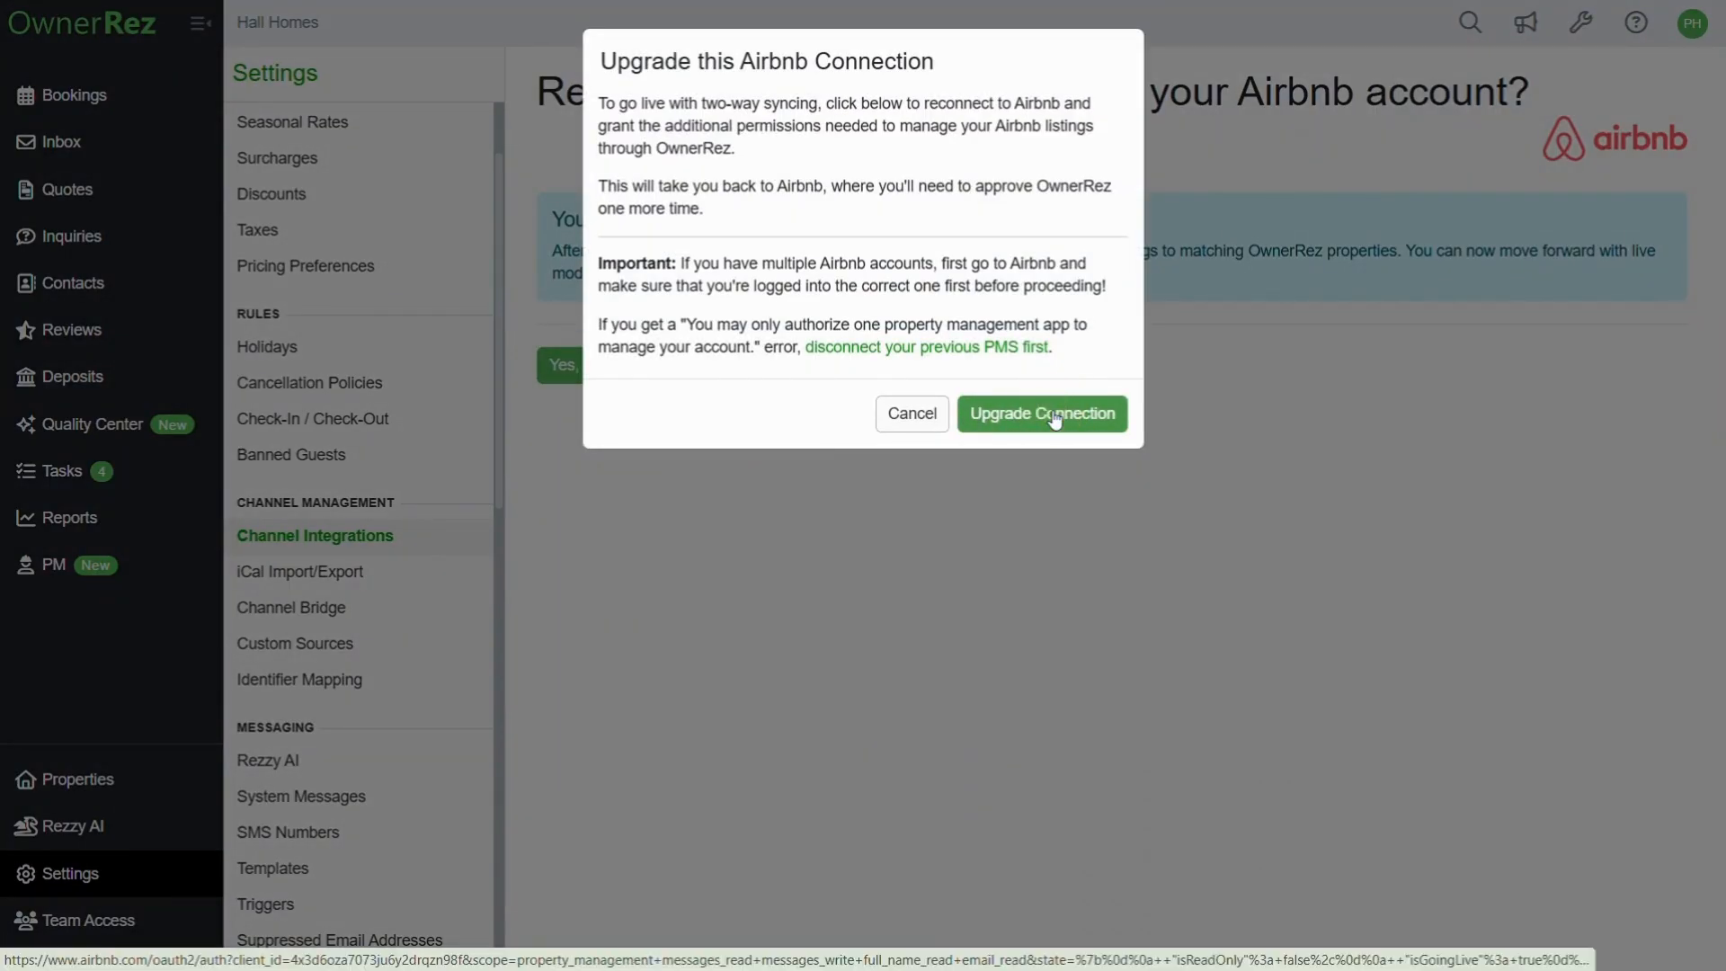
scroll(979, 432, "down", 3)
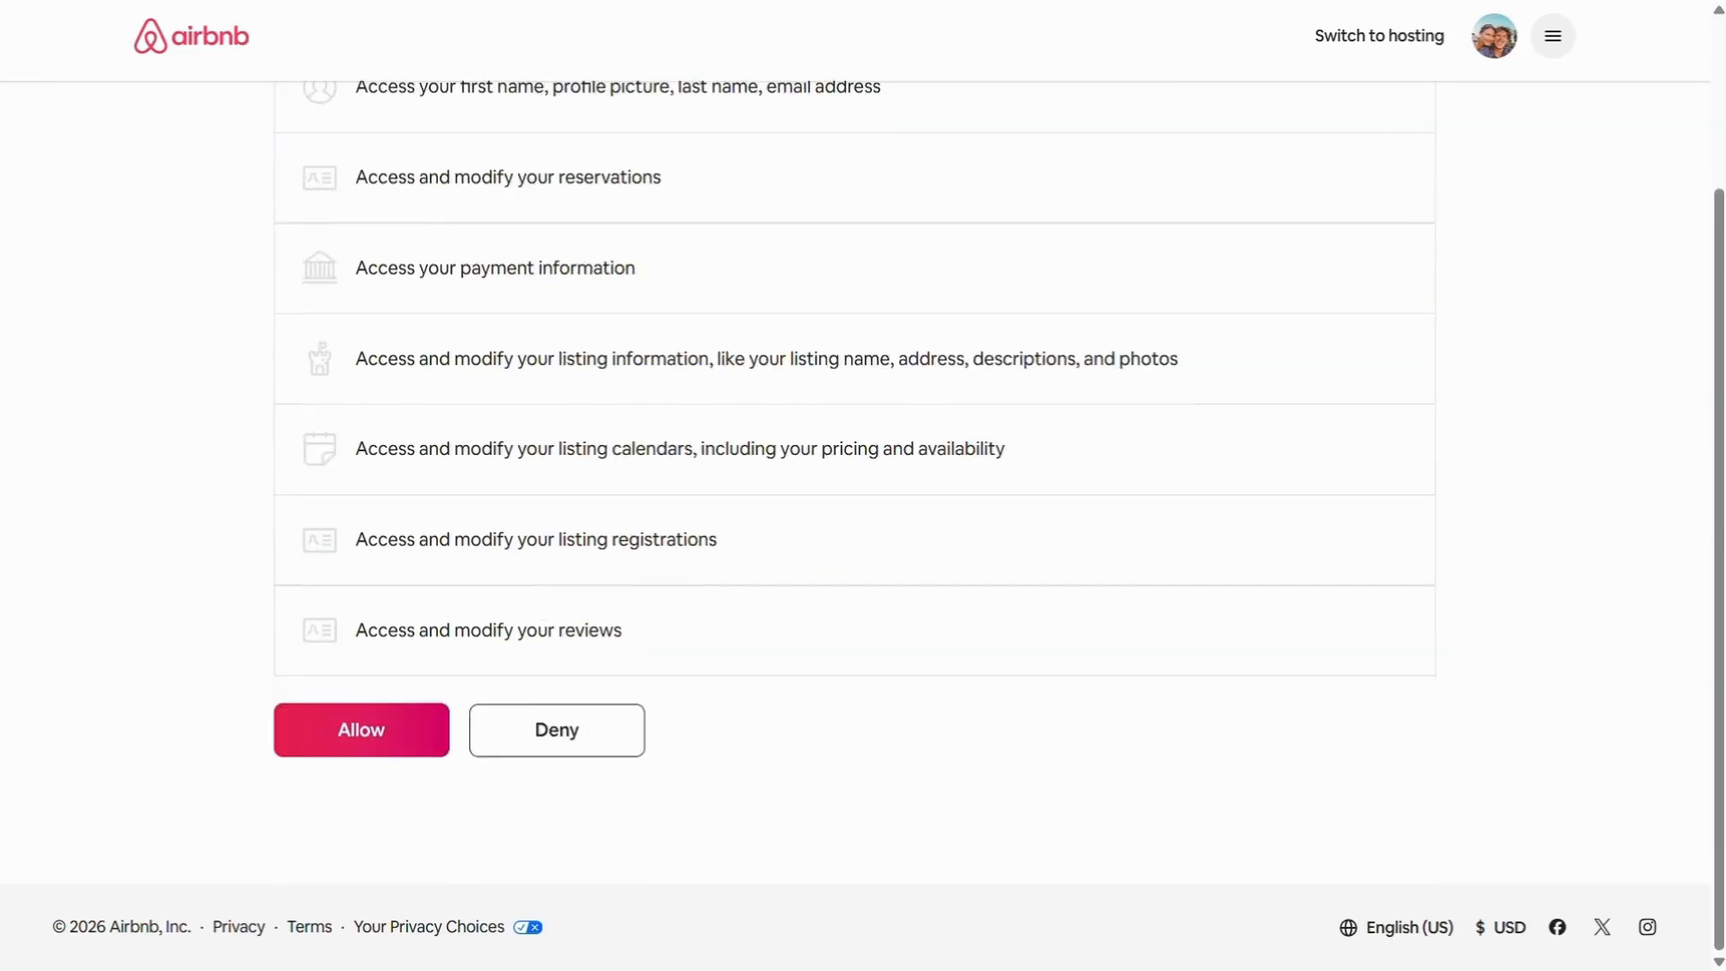
left_click(373, 739)
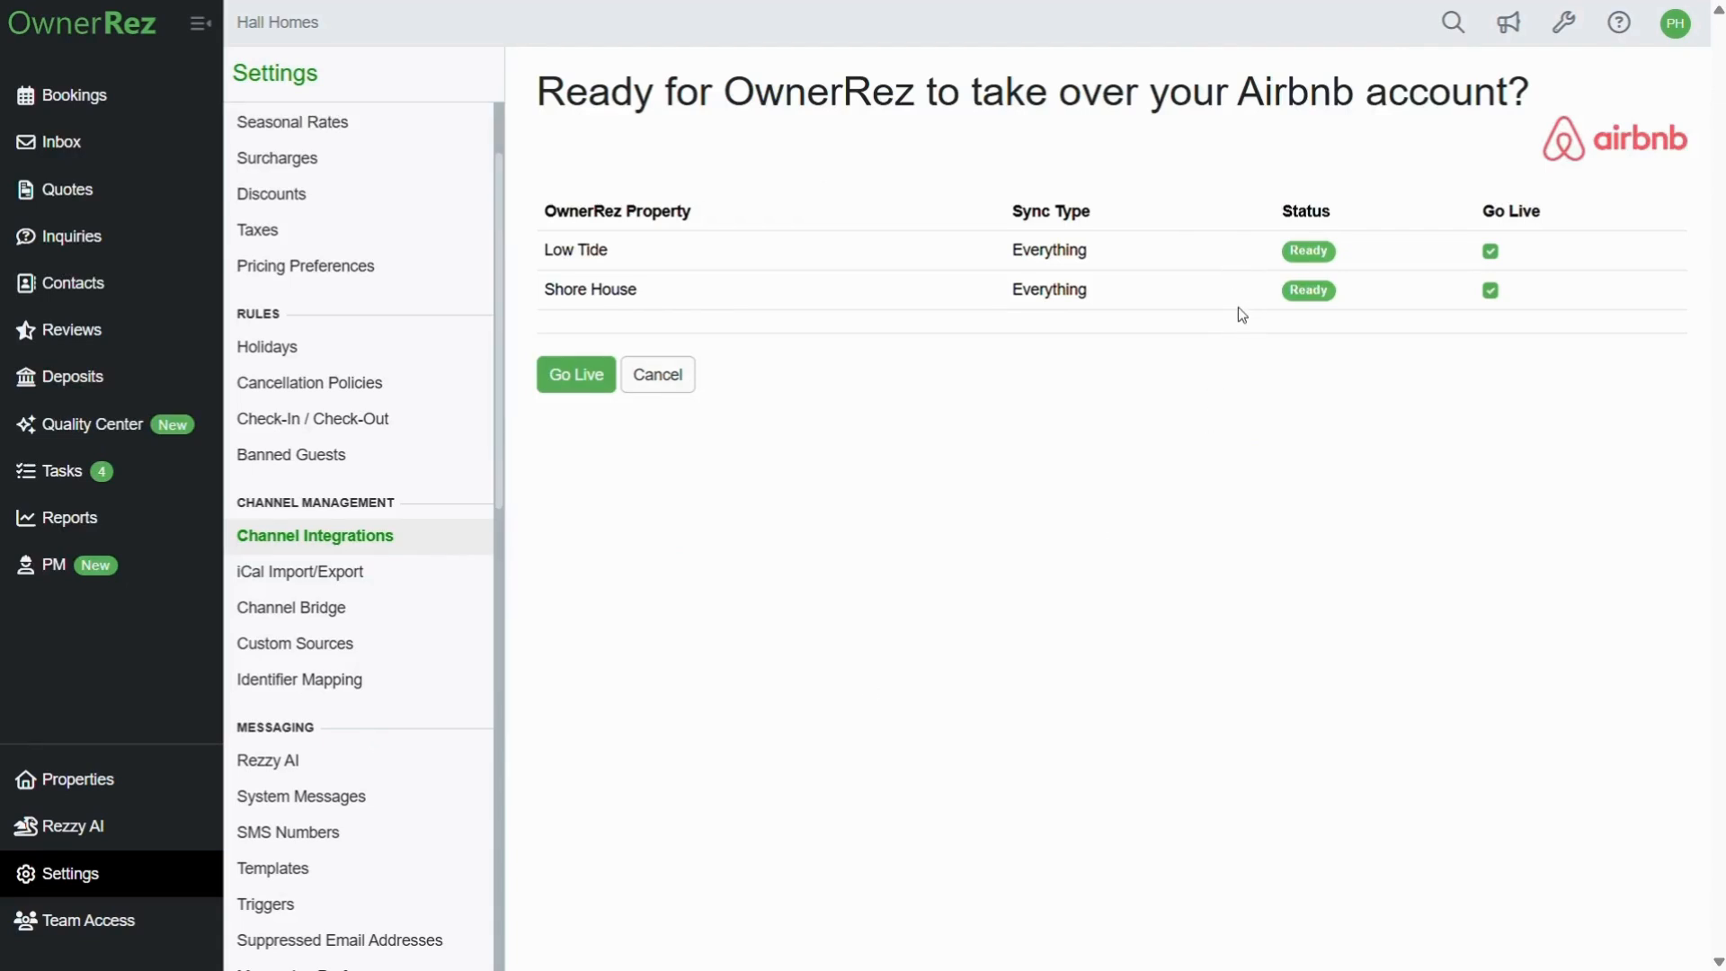
left_click(586, 373)
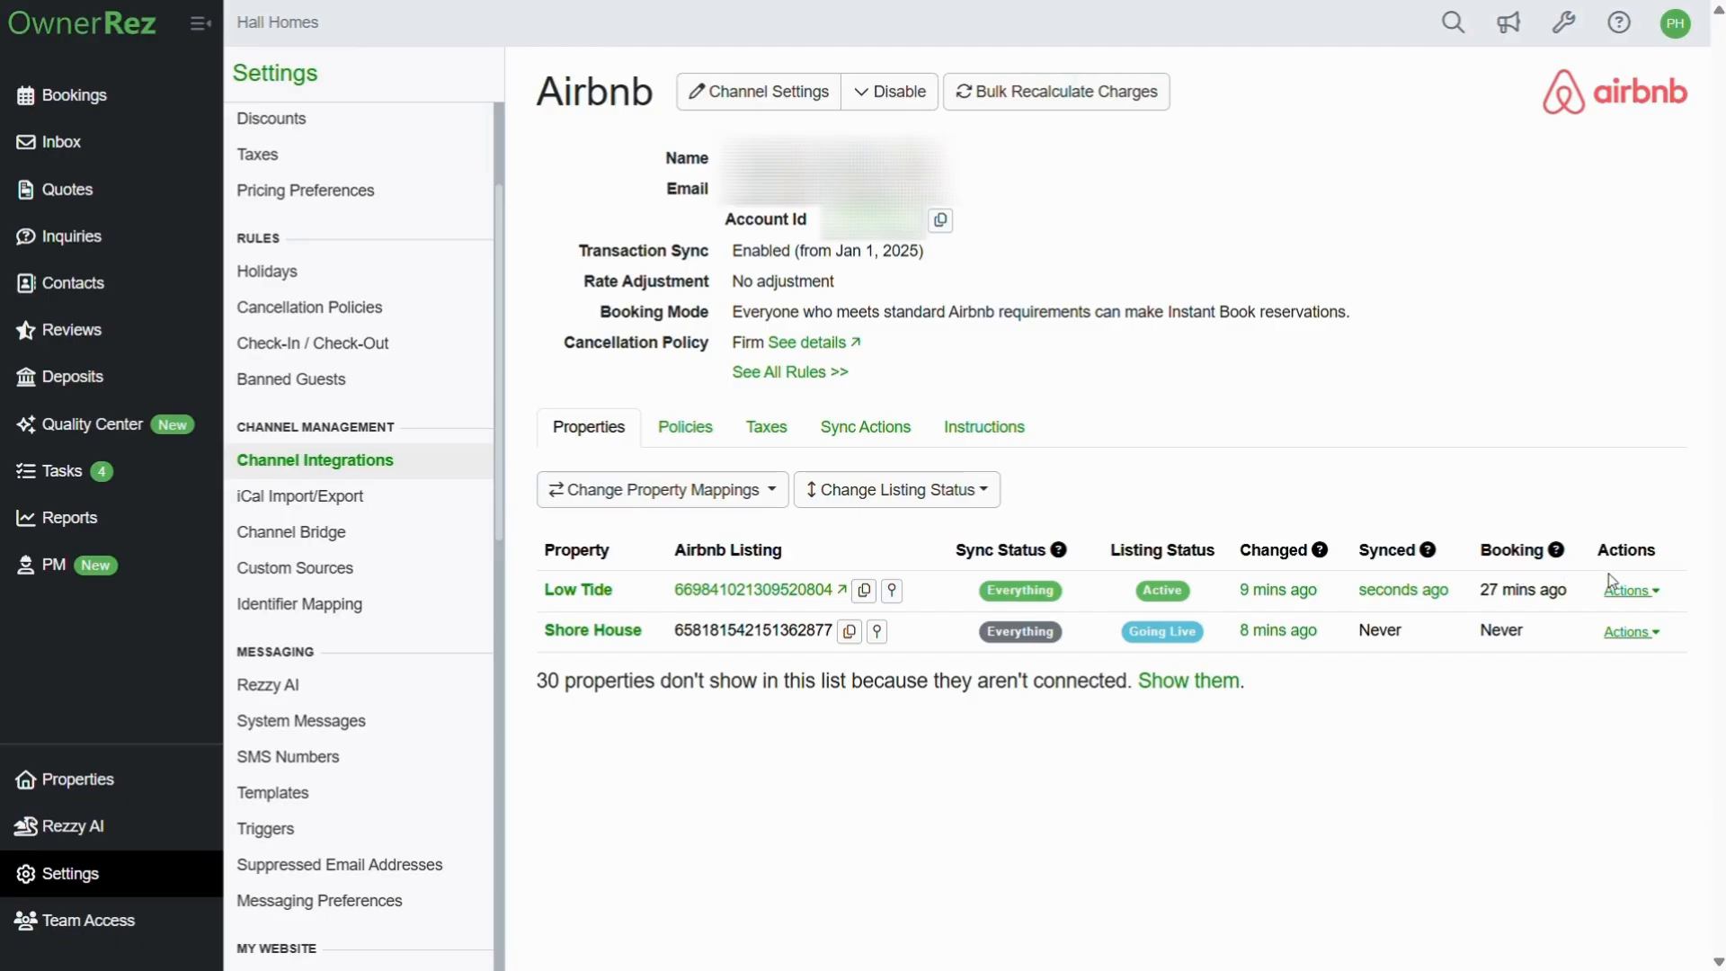
Step: Review the actions available for the Low Tide listing and the options for changing property mappings
left_click(1622, 592)
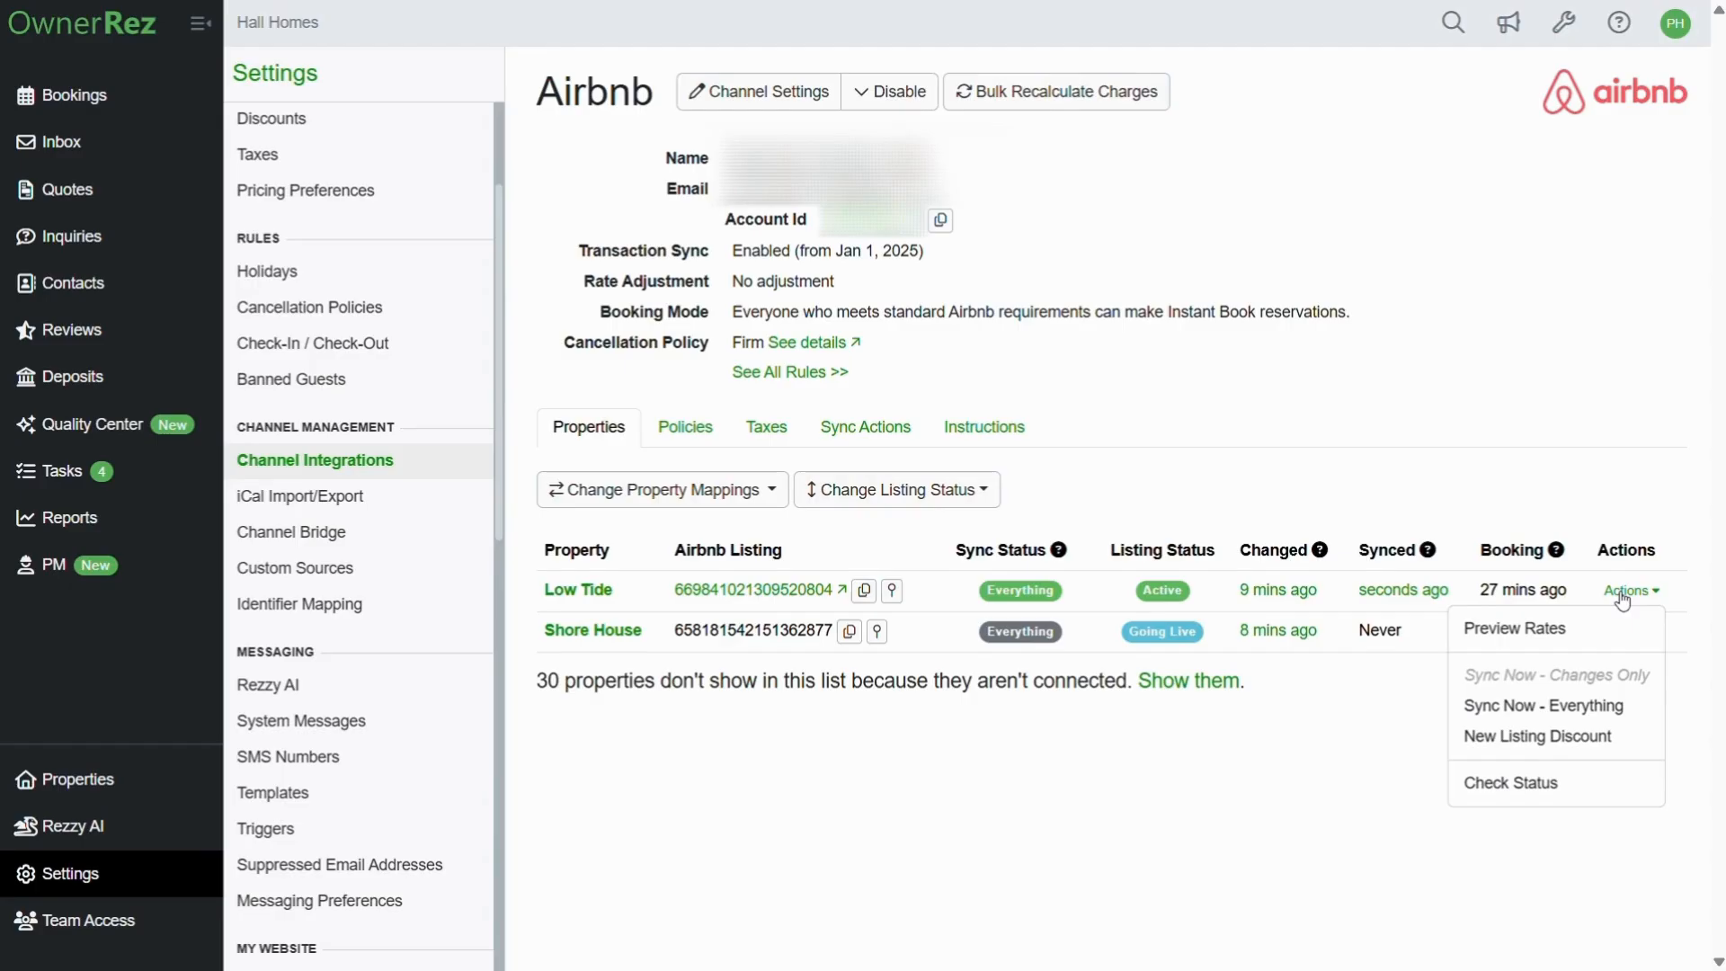
left_click(673, 495)
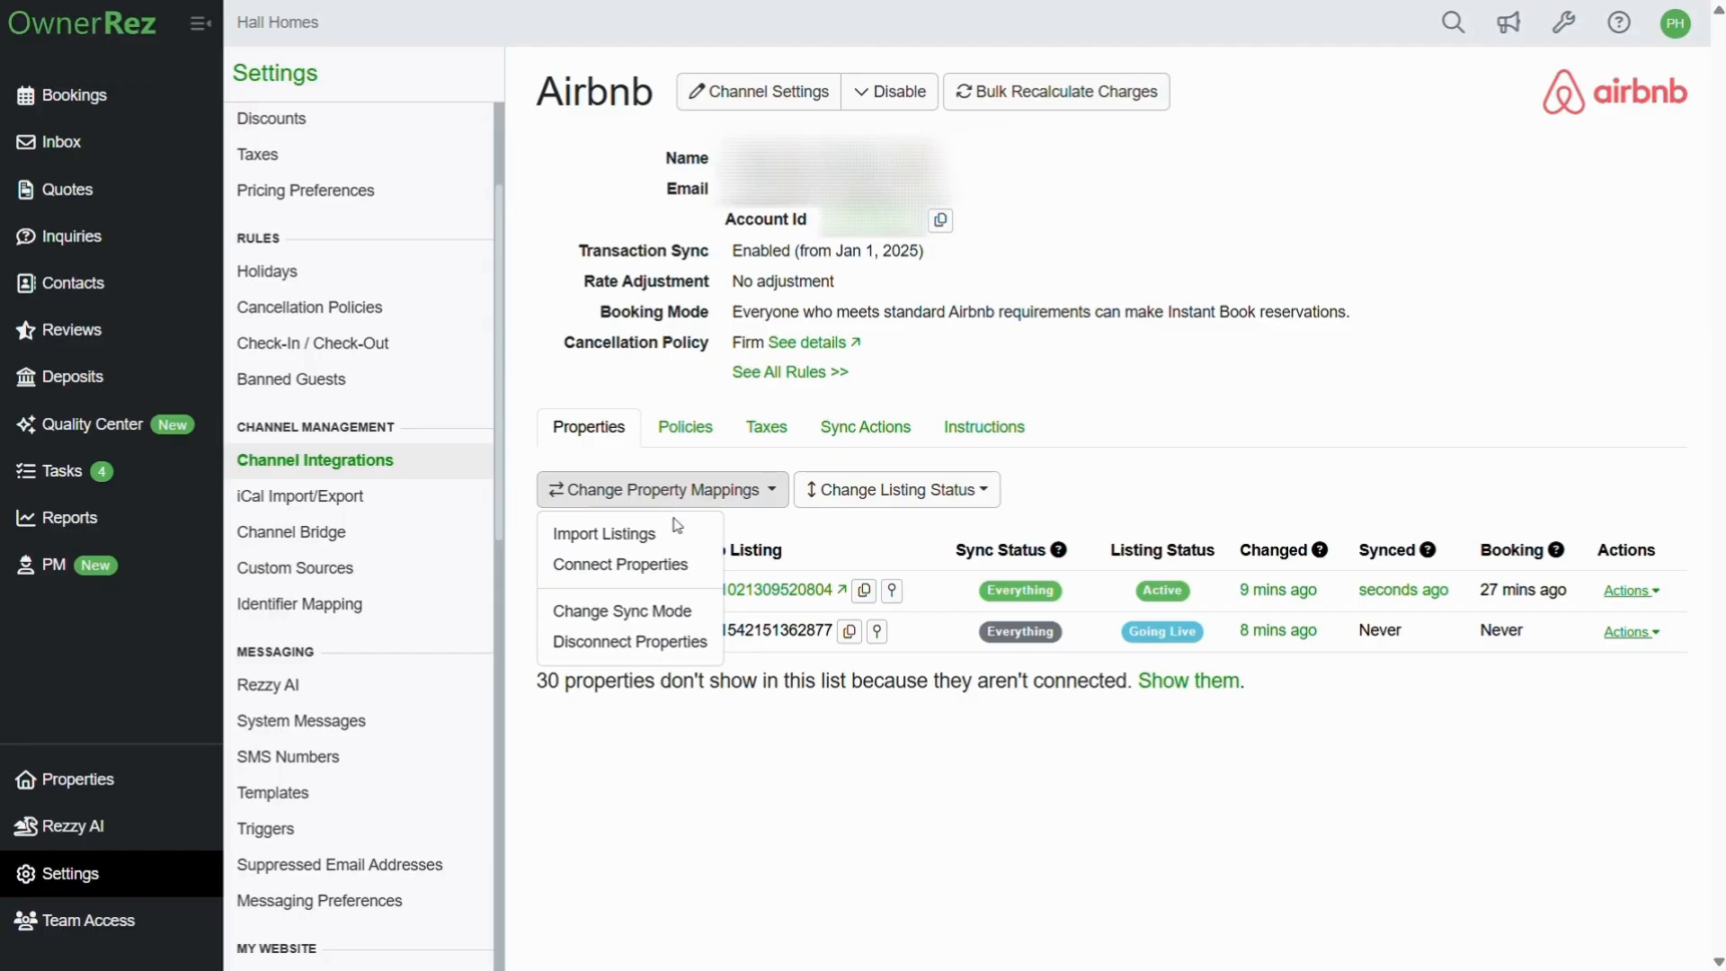